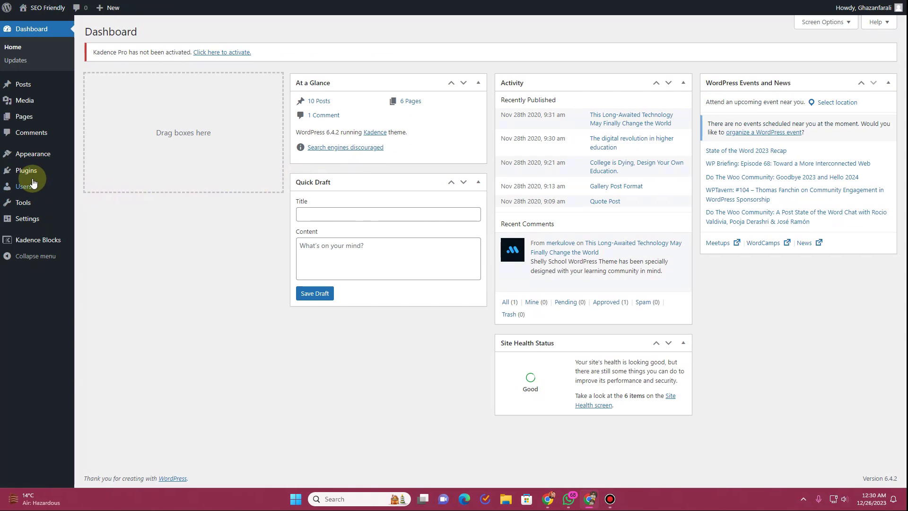
# Check the installed plugins, and examine the live site's homepage down to its existing footer.
pyautogui.click(31, 172)
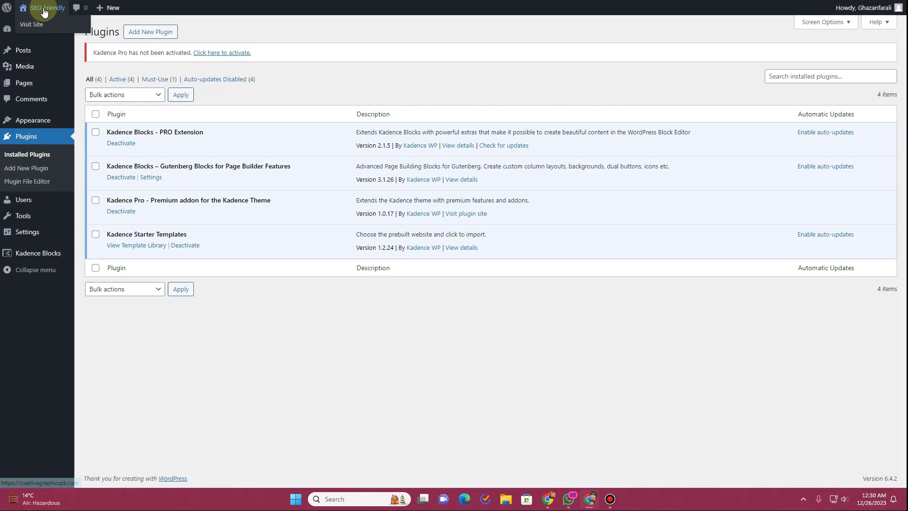
pyautogui.click(35, 22)
pyautogui.scroll(-15, 308, 240)
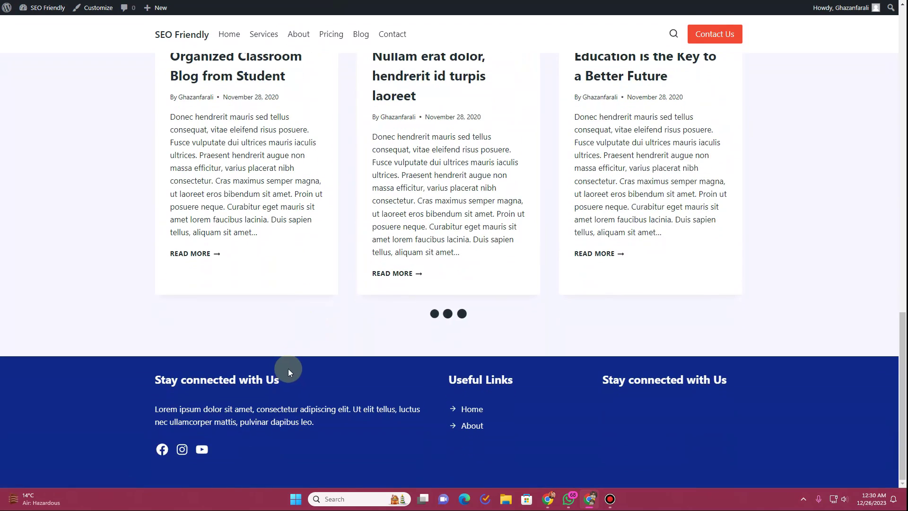
pyautogui.scroll(-9, 288, 368)
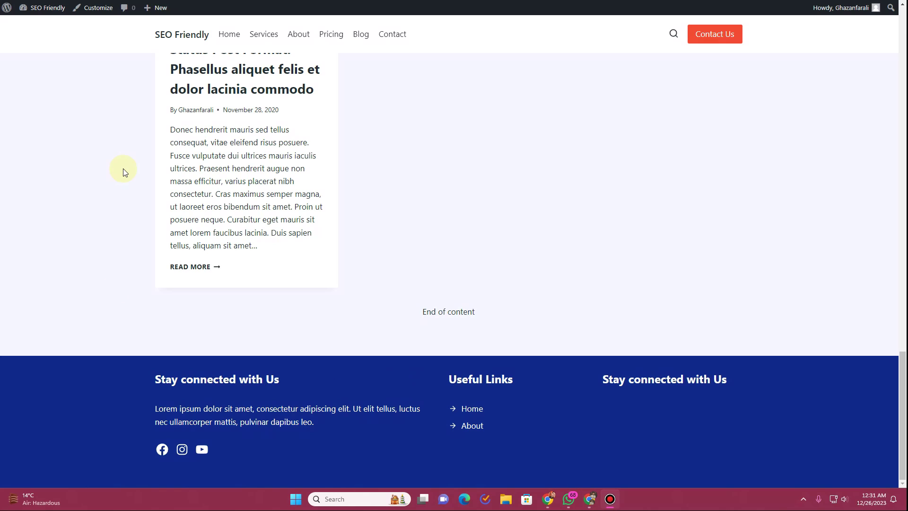
pyautogui.scroll(10, 123, 170)
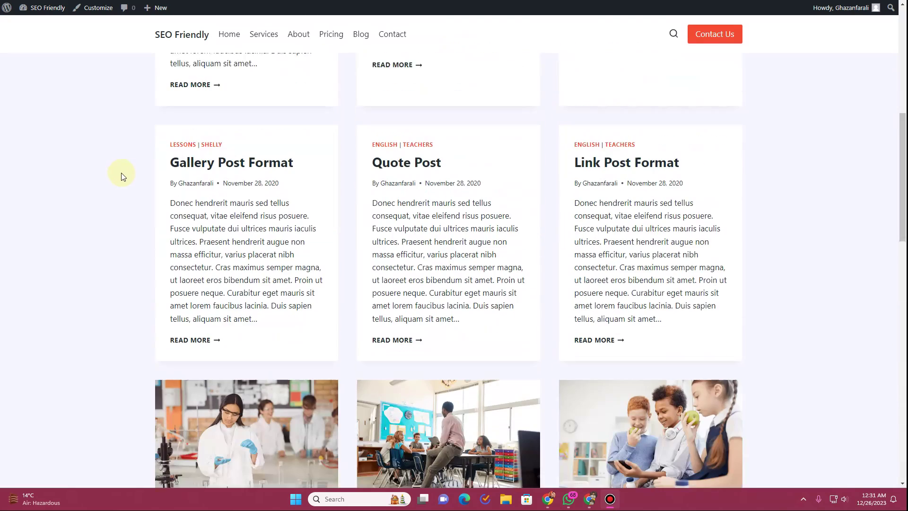
pyautogui.scroll(-1, 121, 172)
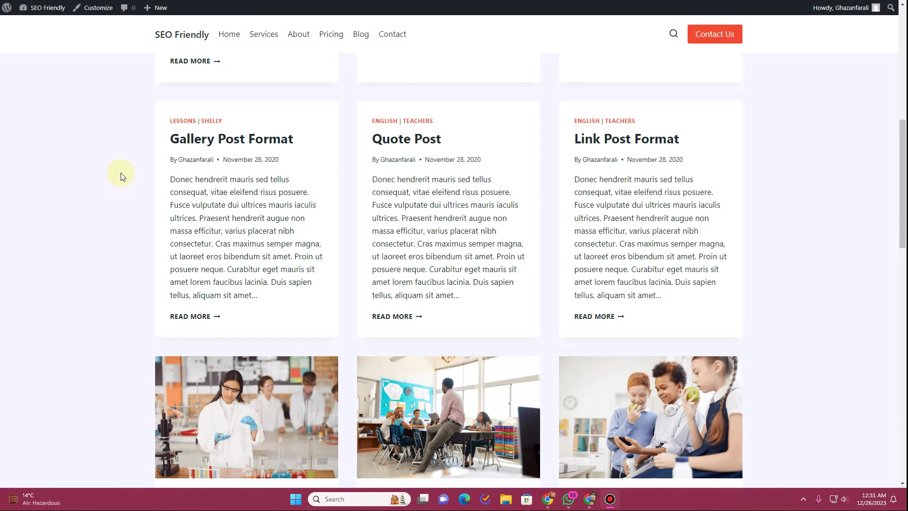
# Open the Footer settings in the site customizer with the footer shown in the preview.
pyautogui.click(92, 8)
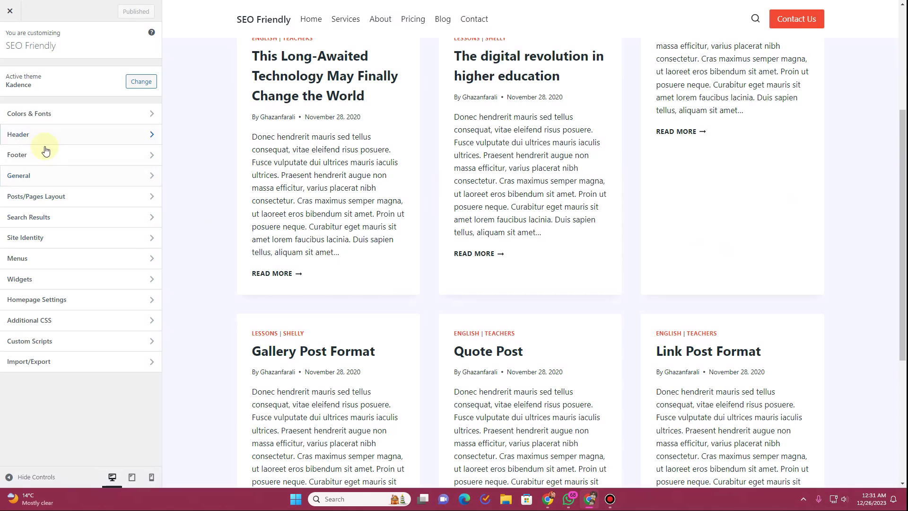
pyautogui.click(48, 155)
pyautogui.scroll(-5, 400, 227)
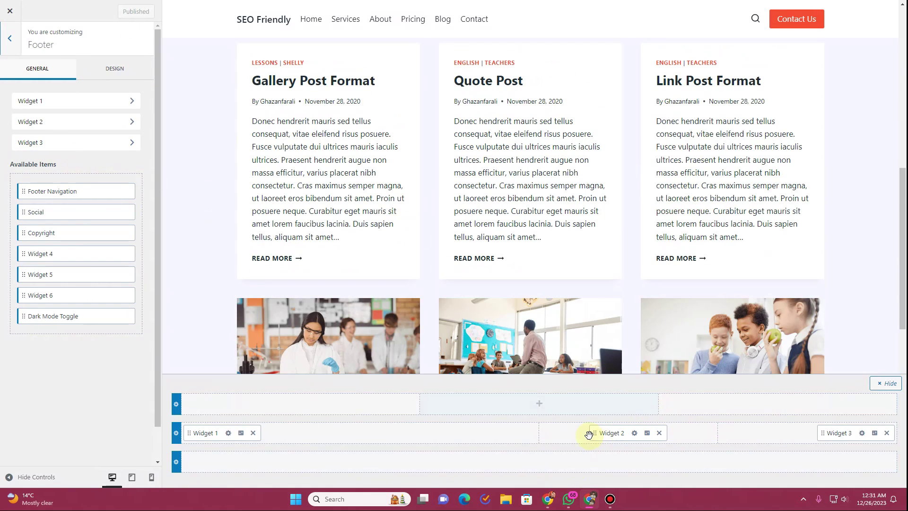
pyautogui.scroll(-2, 540, 226)
pyautogui.scroll(-5, 540, 226)
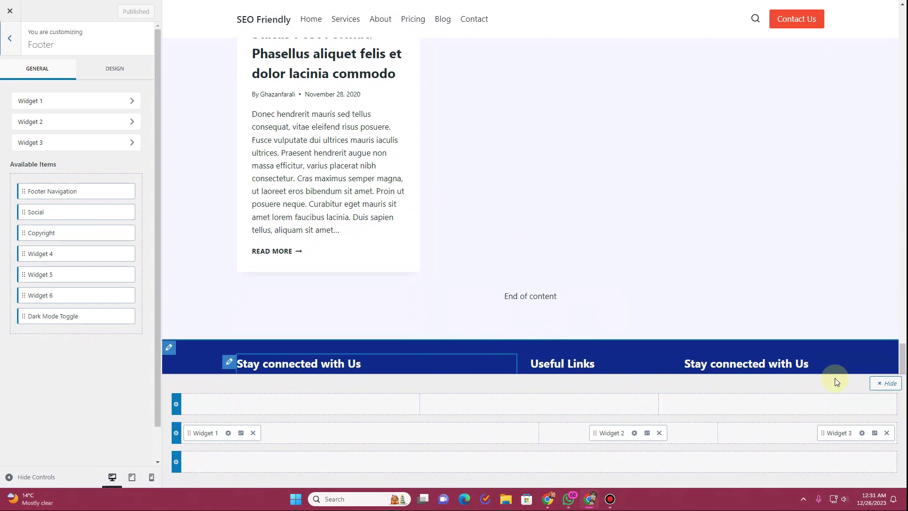
pyautogui.click(886, 391)
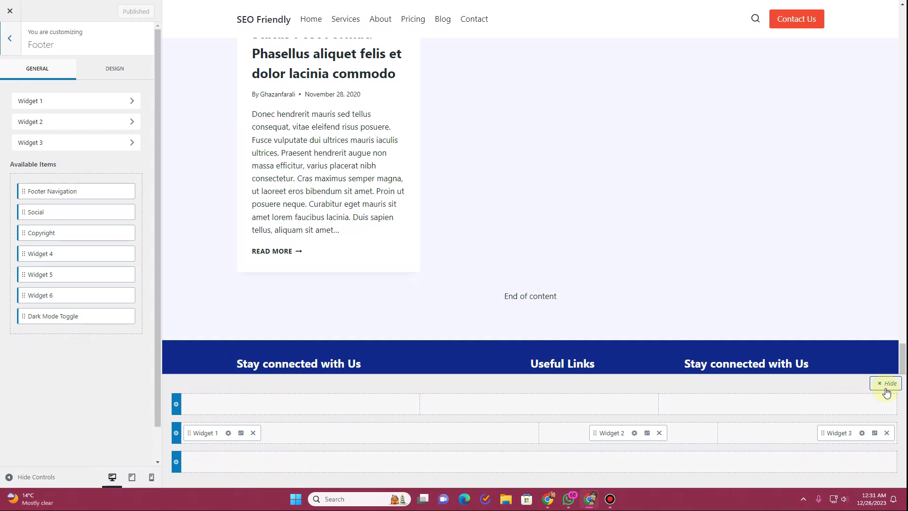
pyautogui.click(879, 475)
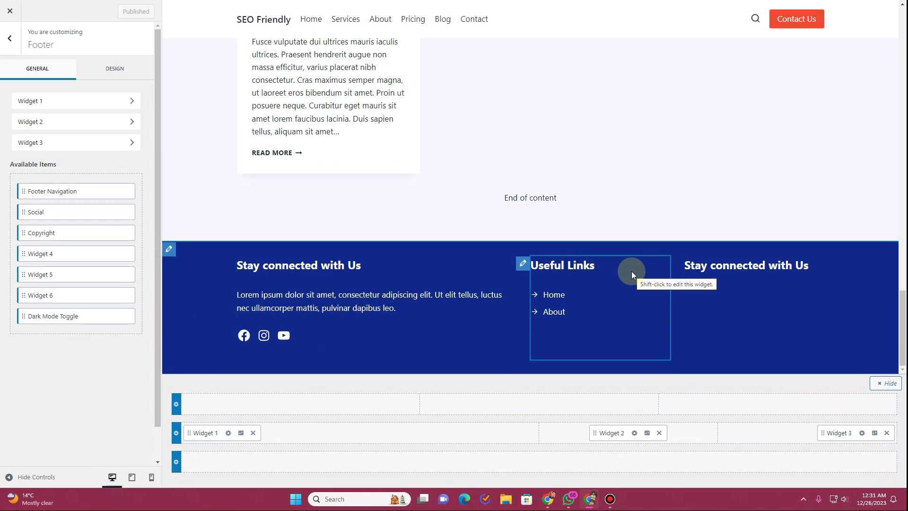
# Remove Widget 1, Widget 2 and Widget 3 from the footer's middle row, and add the Copyright item to the bottom row.
pyautogui.click(254, 433)
pyautogui.click(659, 433)
pyautogui.click(885, 433)
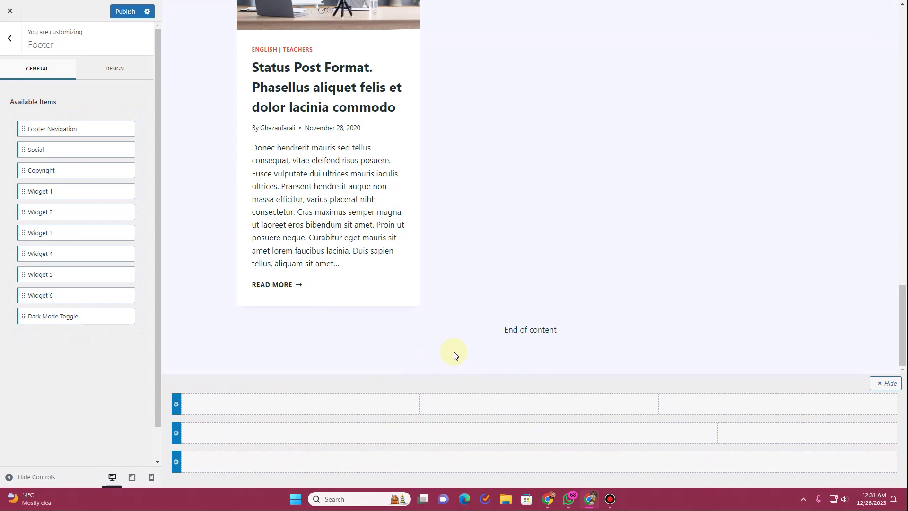
pyautogui.click(544, 463)
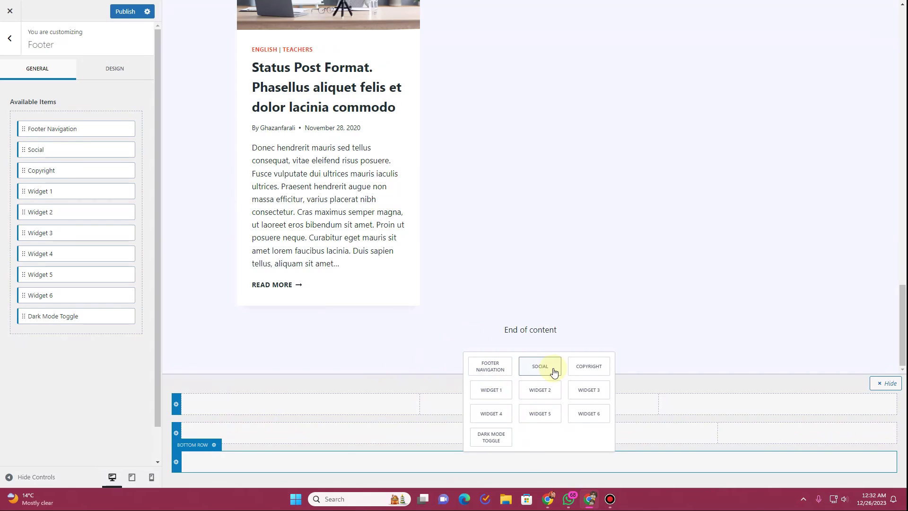
pyautogui.click(588, 367)
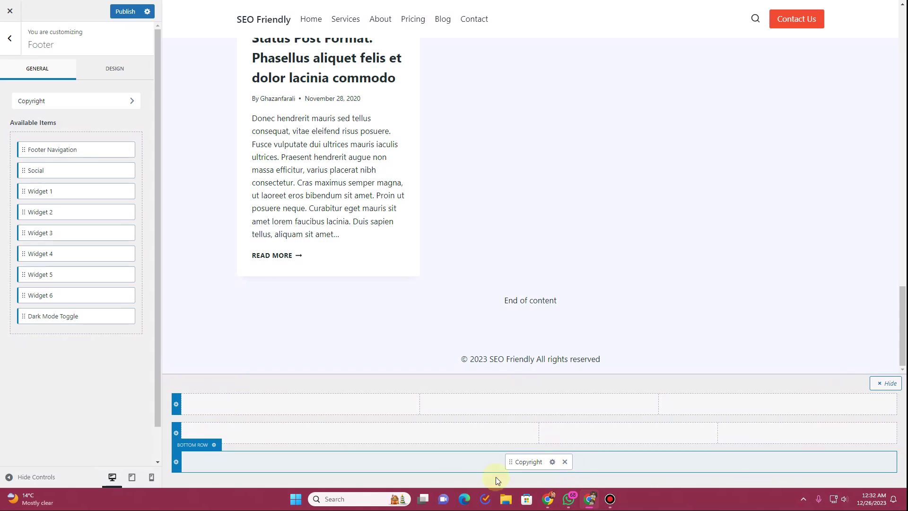
# Set the footer's bottom row background to the dark blue palette colour 102989.
pyautogui.click(176, 462)
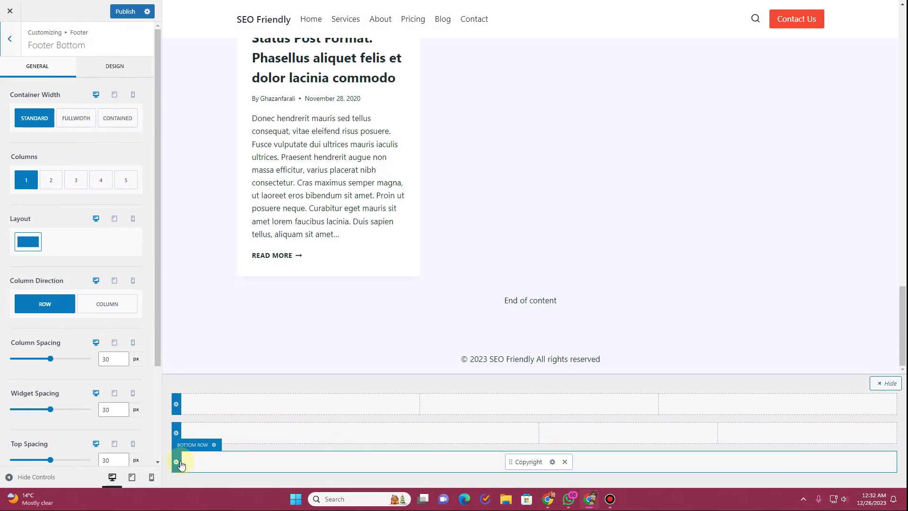
pyautogui.click(107, 65)
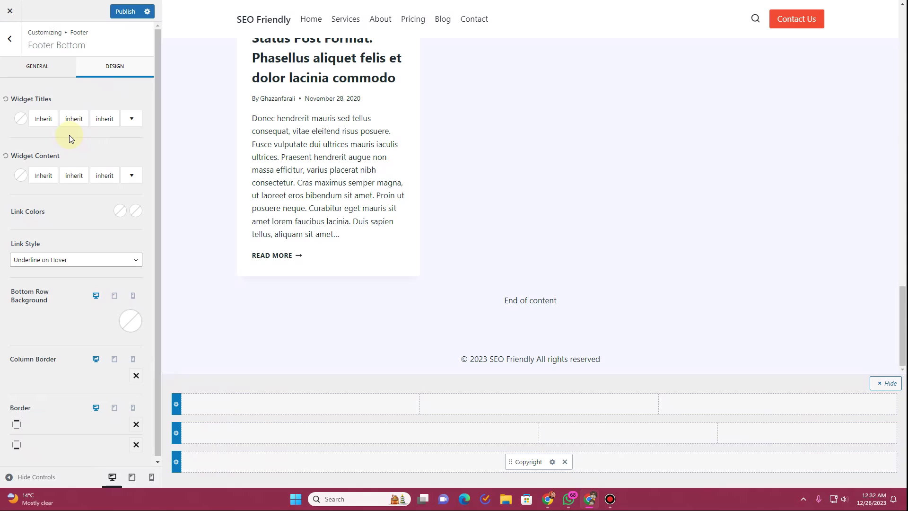
pyautogui.scroll(-1, 76, 190)
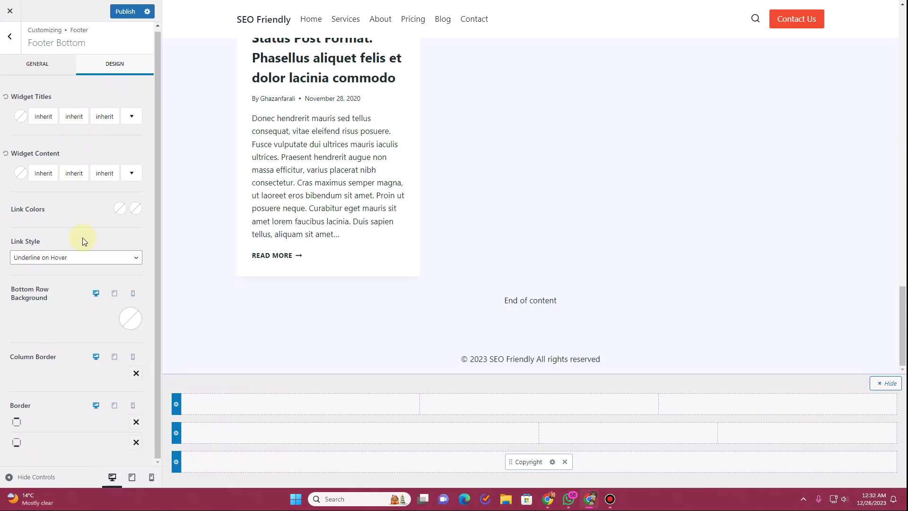
pyautogui.click(130, 321)
pyautogui.click(27, 286)
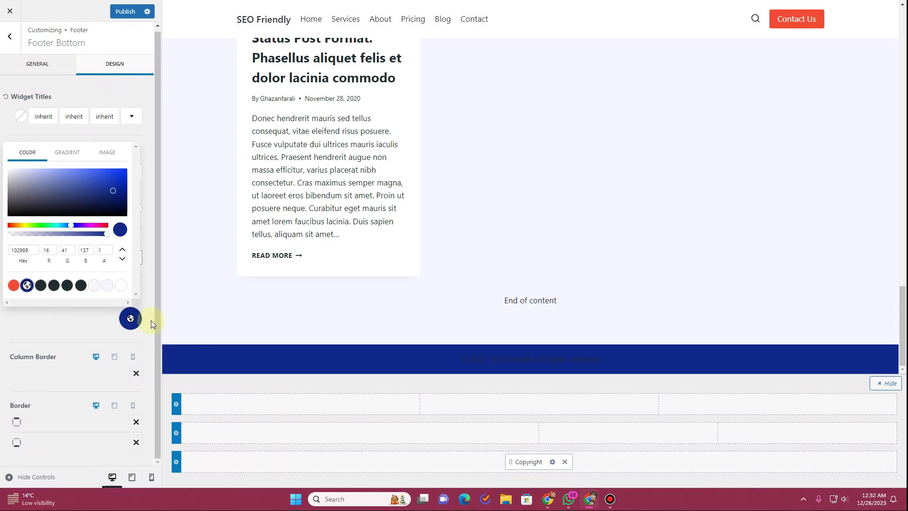
pyautogui.click(34, 344)
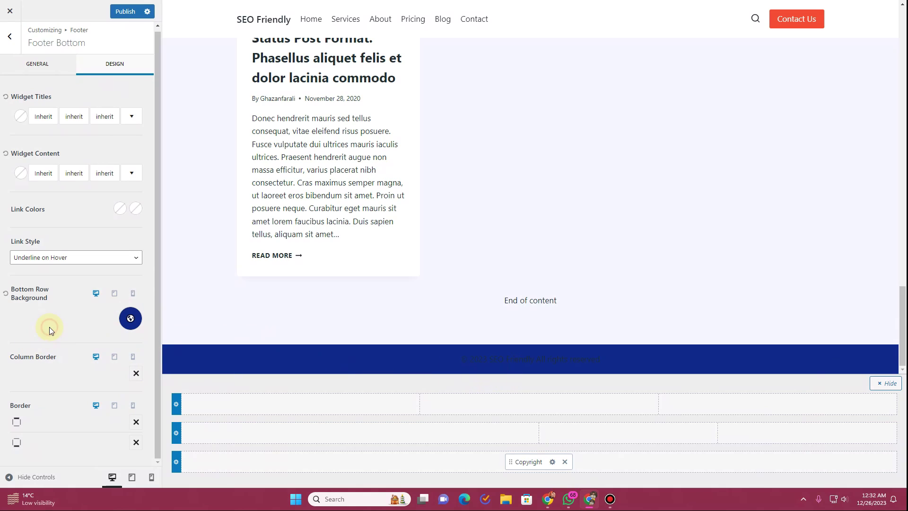
# Set the bottom row's initial link colour, widget title colour and widget content colour to white (FFFFFF).
pyautogui.click(120, 208)
pyautogui.click(121, 190)
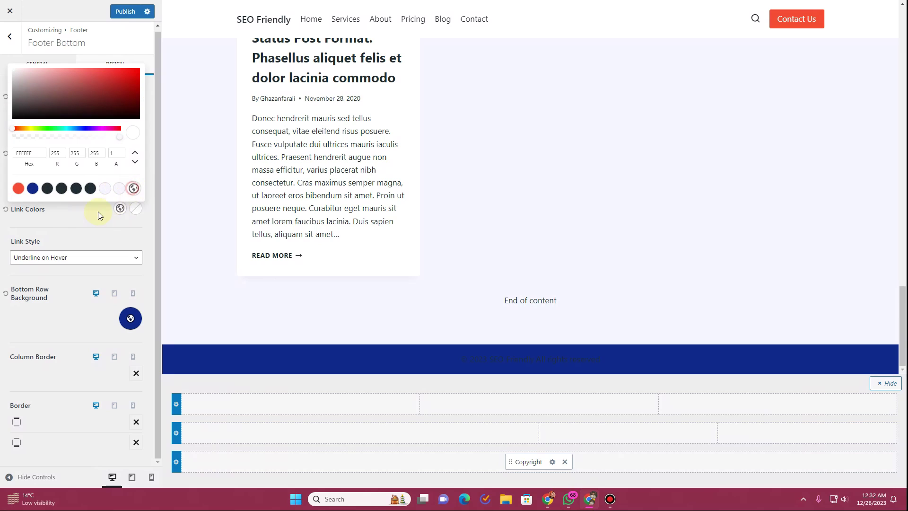
pyautogui.click(70, 228)
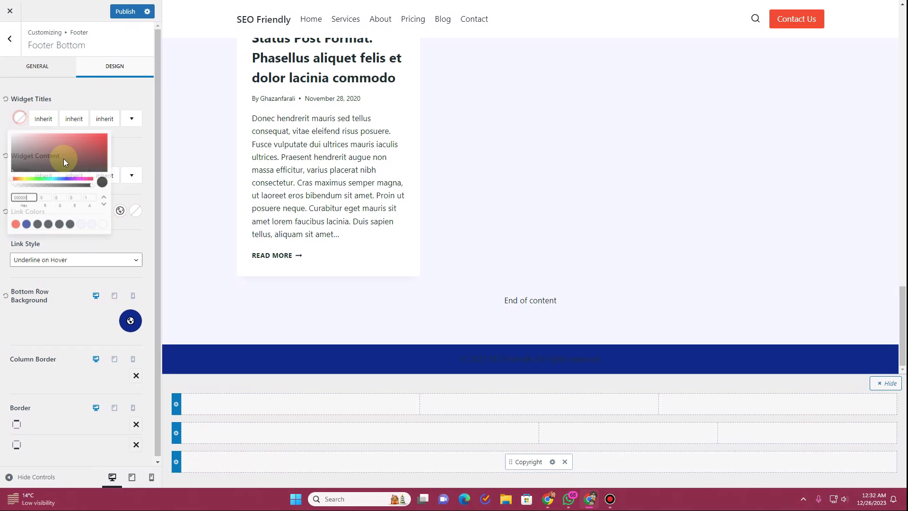
pyautogui.click(130, 249)
pyautogui.click(81, 279)
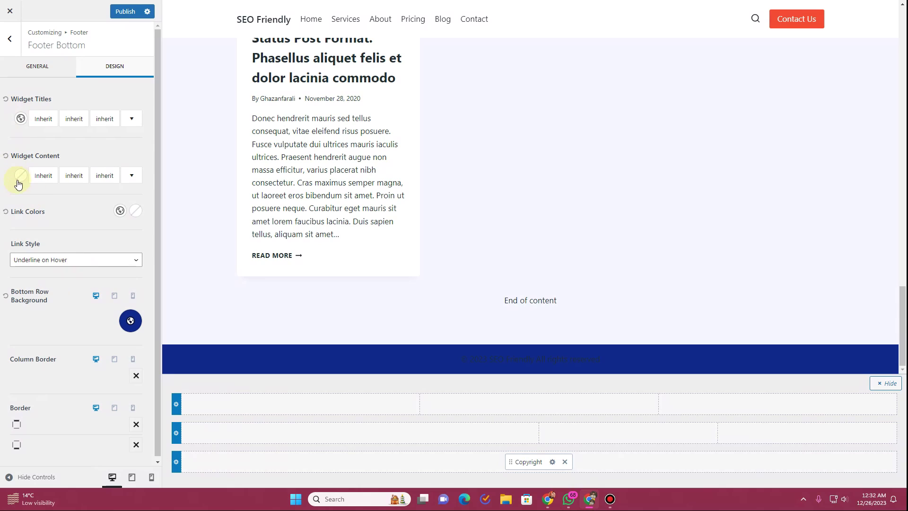
pyautogui.click(18, 181)
pyautogui.click(133, 308)
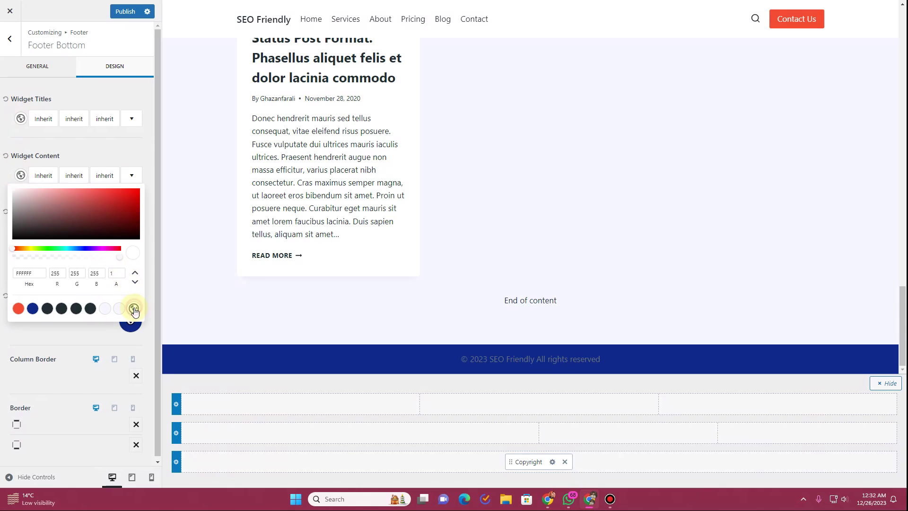
pyautogui.click(100, 381)
pyautogui.click(37, 67)
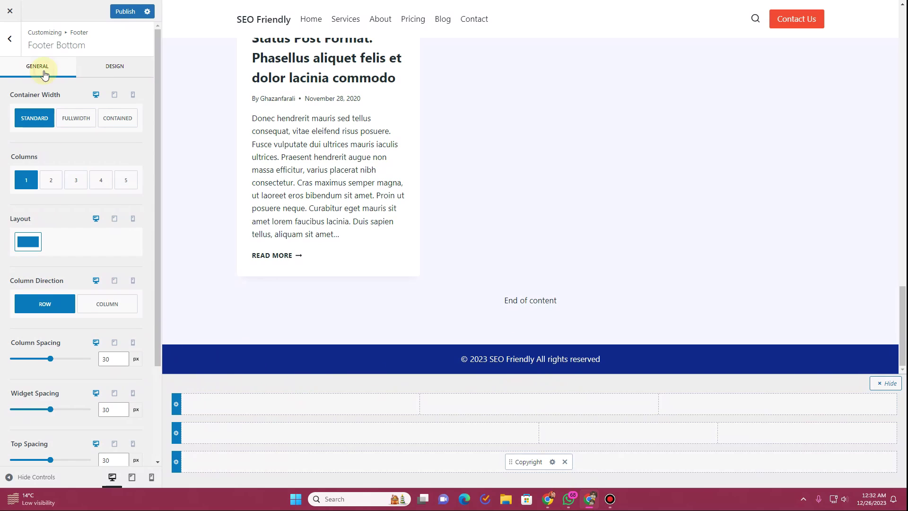
pyautogui.click(10, 39)
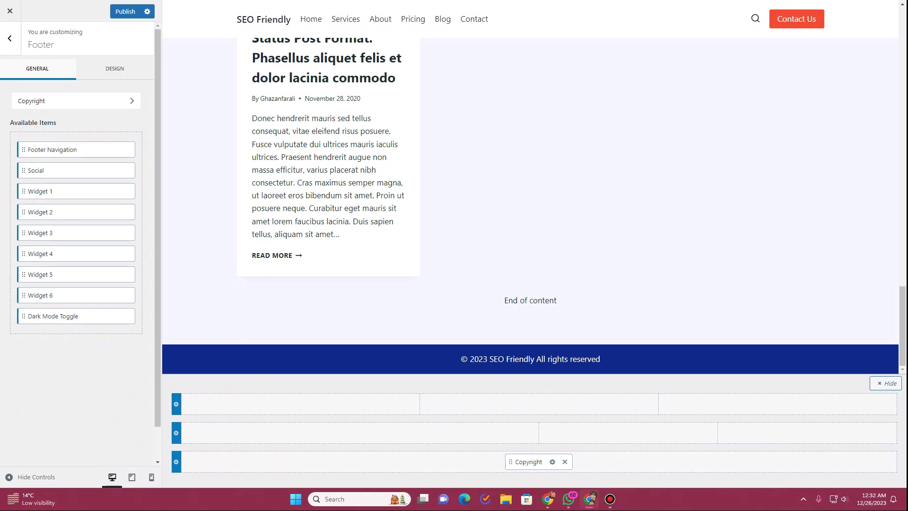
# Edit the footer copyright text to read "{copyright} {year} {site-title} All Right Reserved".
pyautogui.click(552, 462)
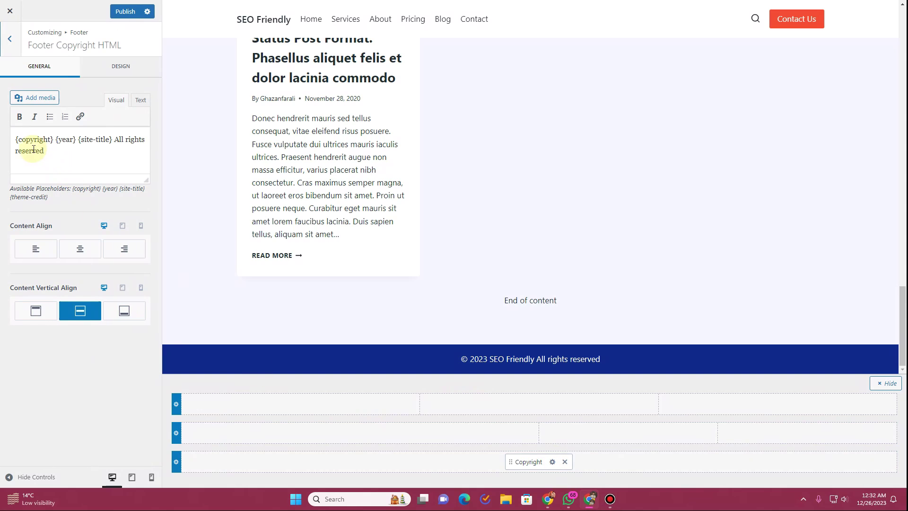
pyautogui.moveTo(125, 142); pyautogui.dragTo(144, 141)
pyautogui.write('Right')
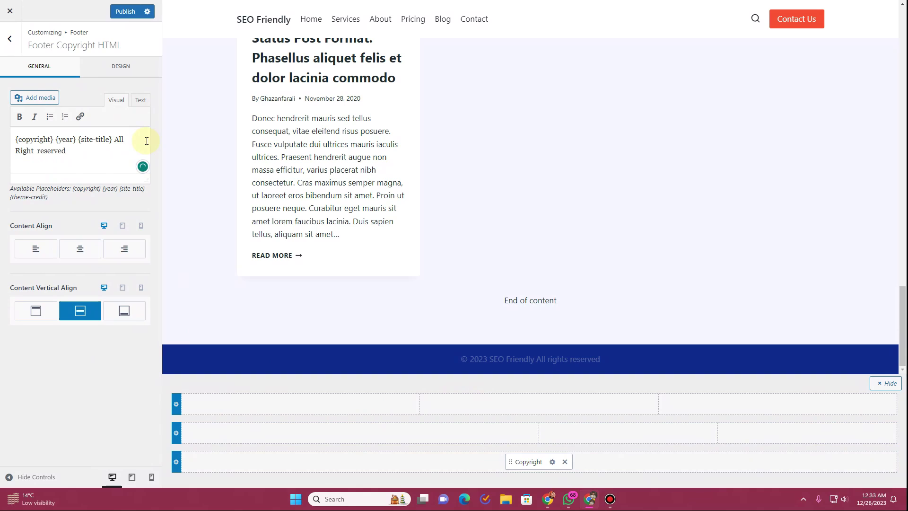
pyautogui.press('BackSpace')
pyautogui.press('Delete')
pyautogui.write('R')
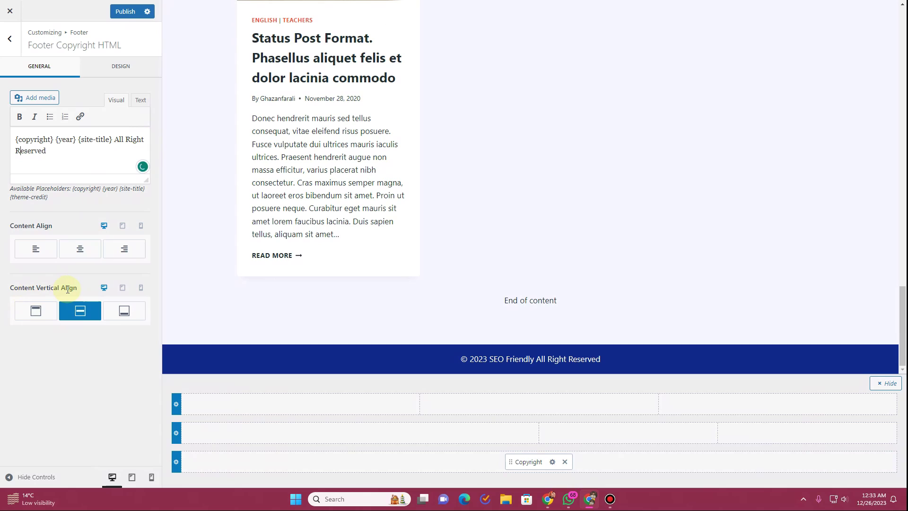
# Try the right and left content alignments for the copyright text and set it to center.
pyautogui.click(118, 249)
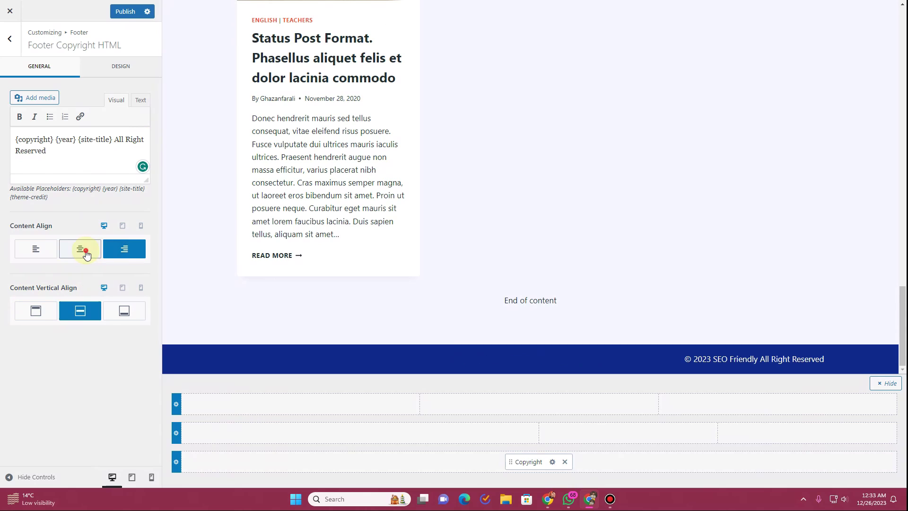
pyautogui.click(80, 250)
pyautogui.click(35, 254)
pyautogui.click(68, 249)
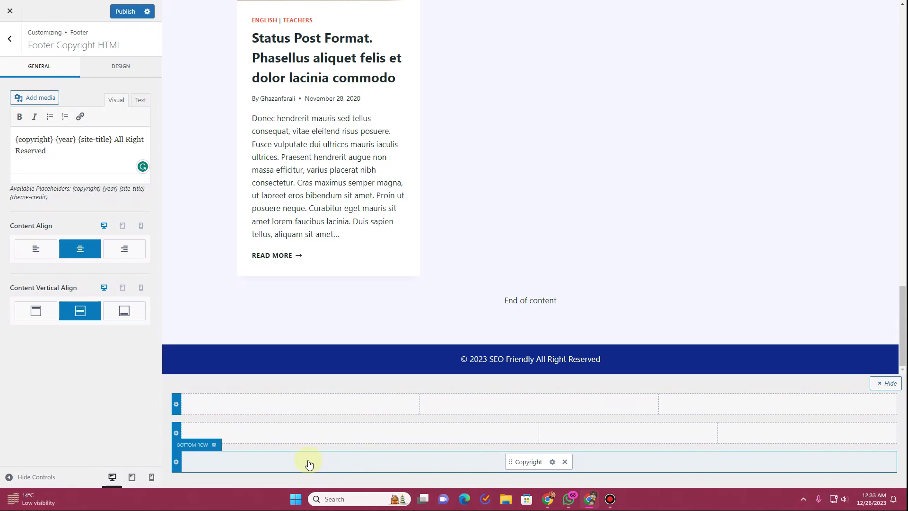
# Add Widget 1, Widget 2 and Widget 3 to the first, second and third columns of the footer's middle row.
pyautogui.click(308, 441)
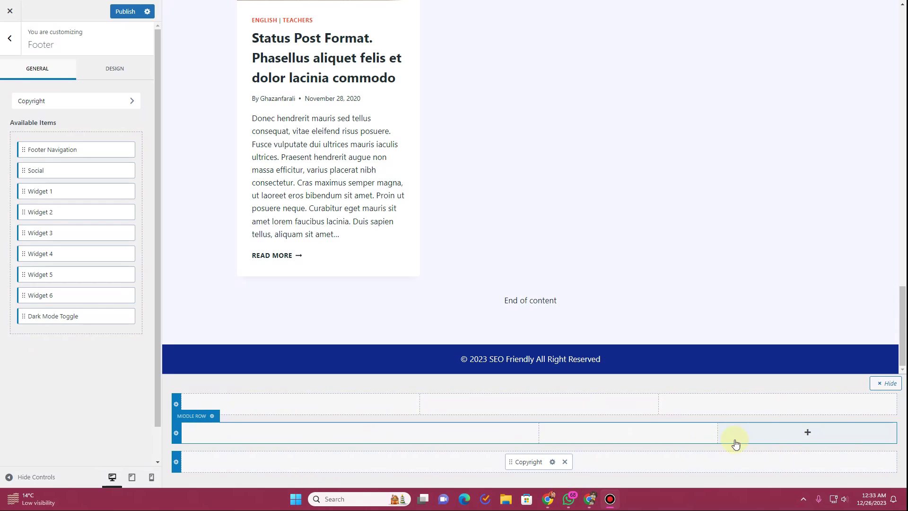
pyautogui.click(352, 436)
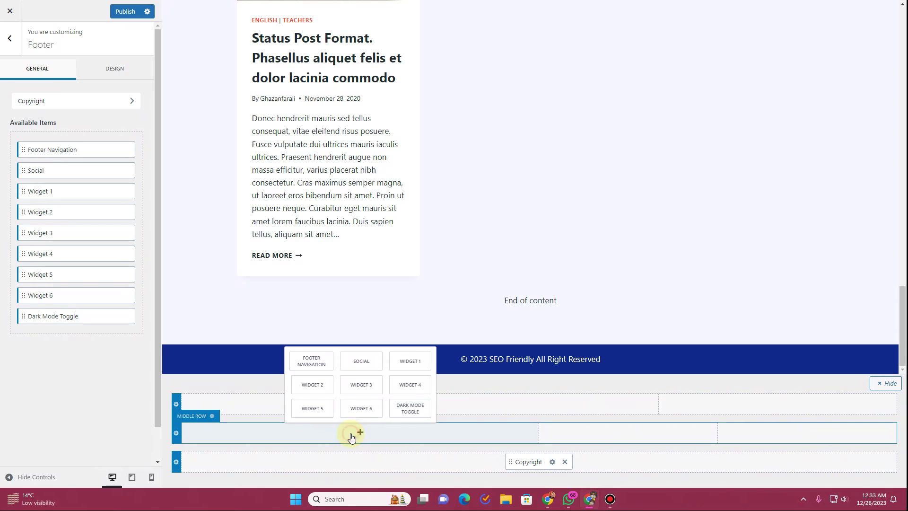
pyautogui.click(402, 364)
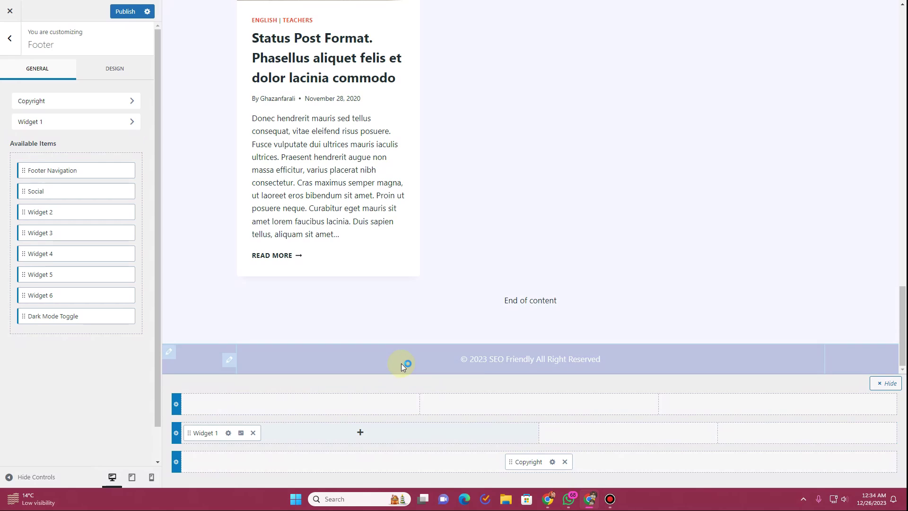
pyautogui.click(622, 435)
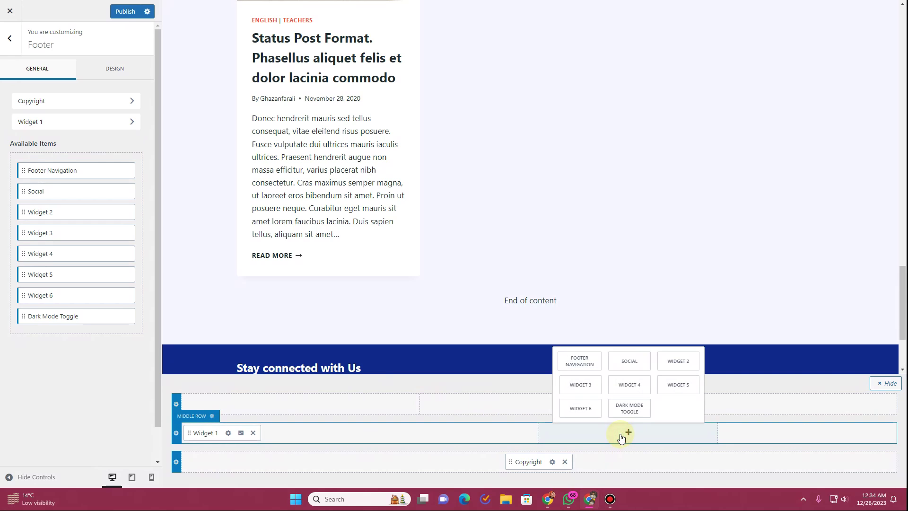
pyautogui.click(676, 360)
pyautogui.click(805, 432)
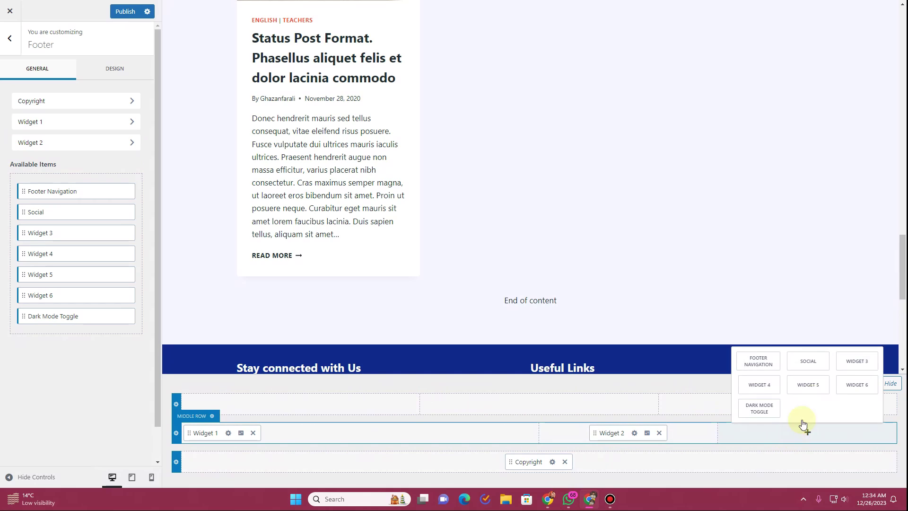
pyautogui.click(858, 362)
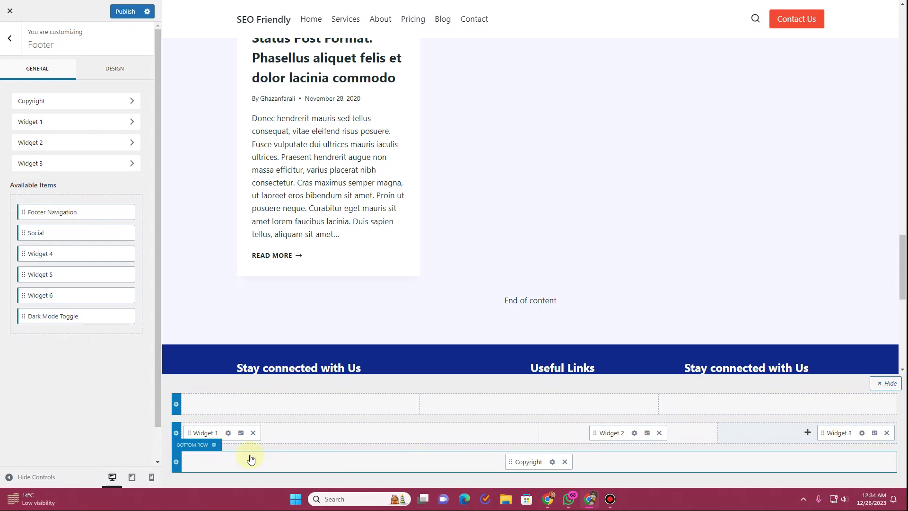
# Check the widget title colour in the footer middle row's design settings and set the row's link style to No Underline.
pyautogui.click(176, 432)
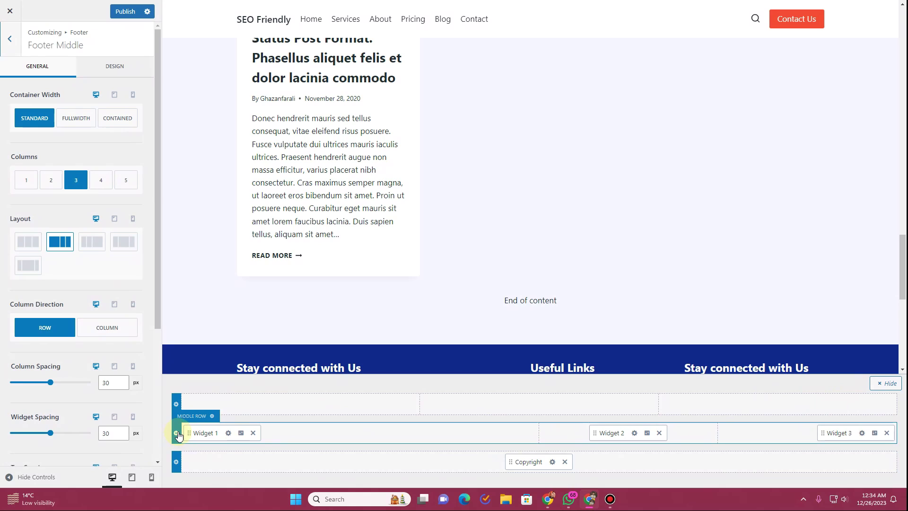
pyautogui.click(117, 67)
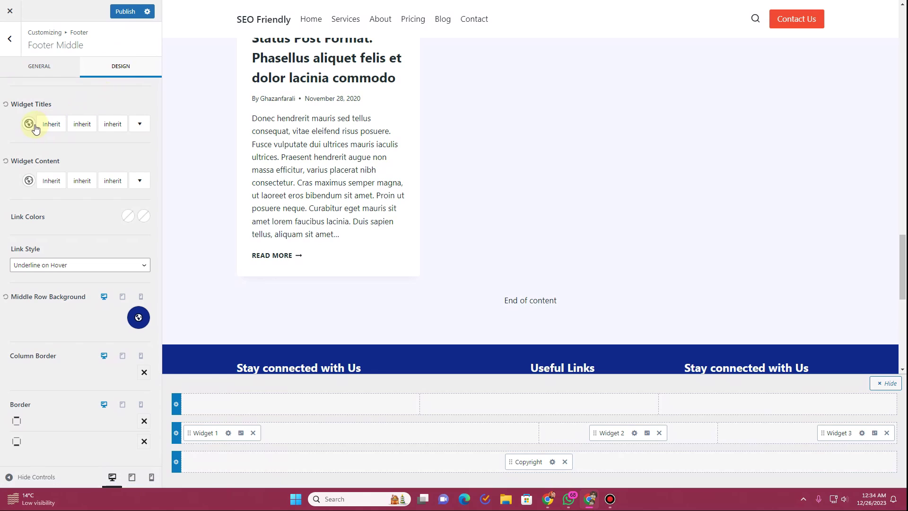
pyautogui.scroll(-1, 301, 320)
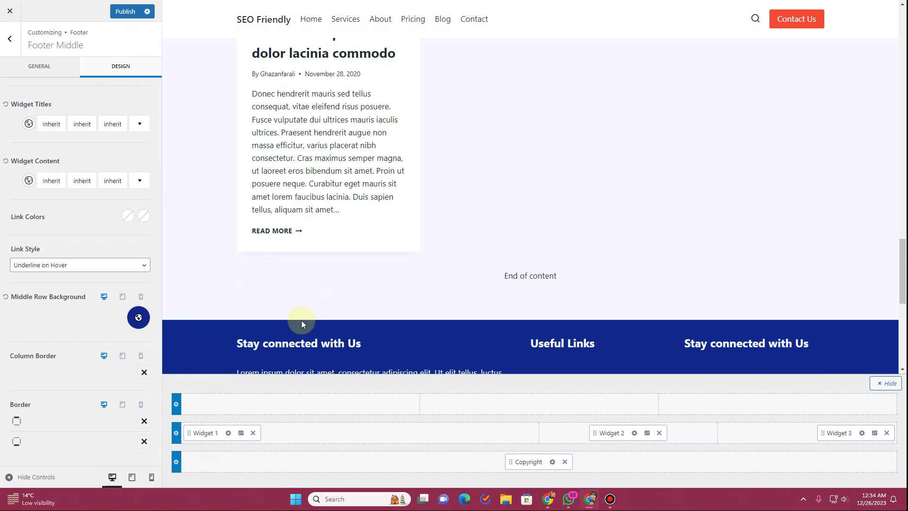
pyautogui.scroll(-4, 301, 320)
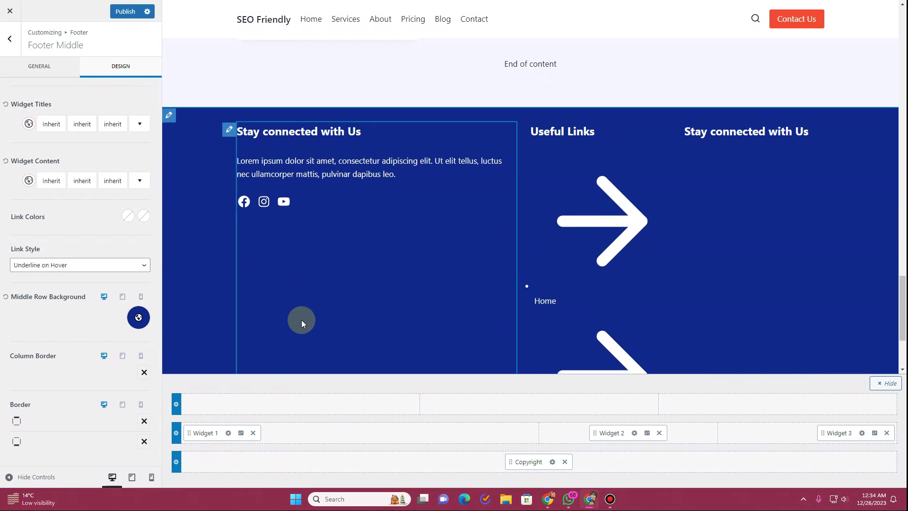
pyautogui.click(28, 125)
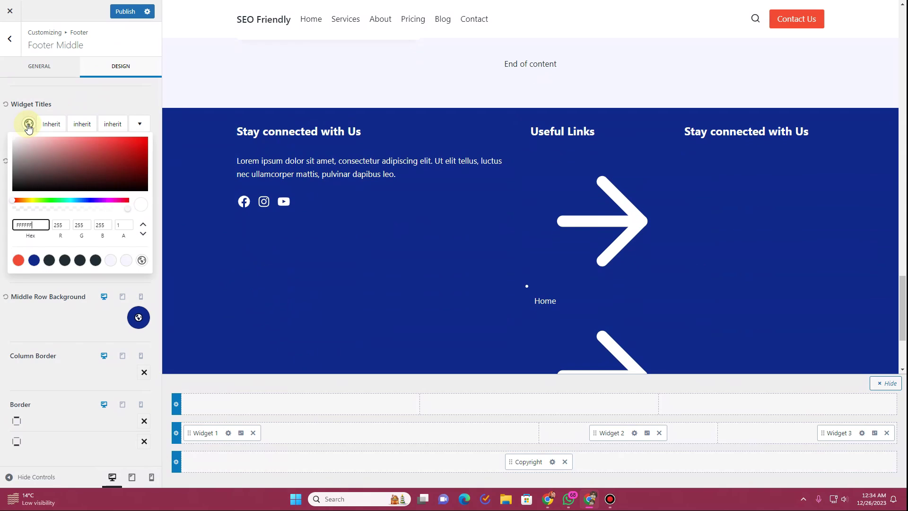
pyautogui.click(20, 122)
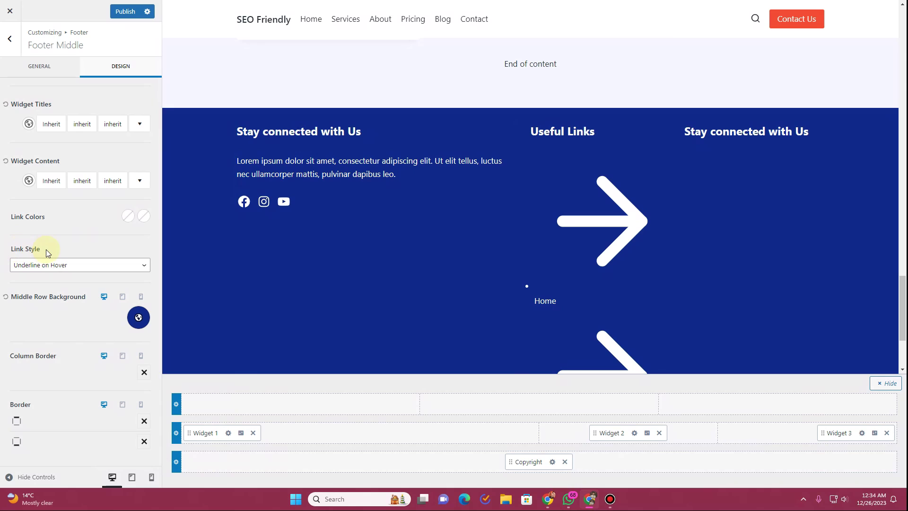
pyautogui.click(57, 265)
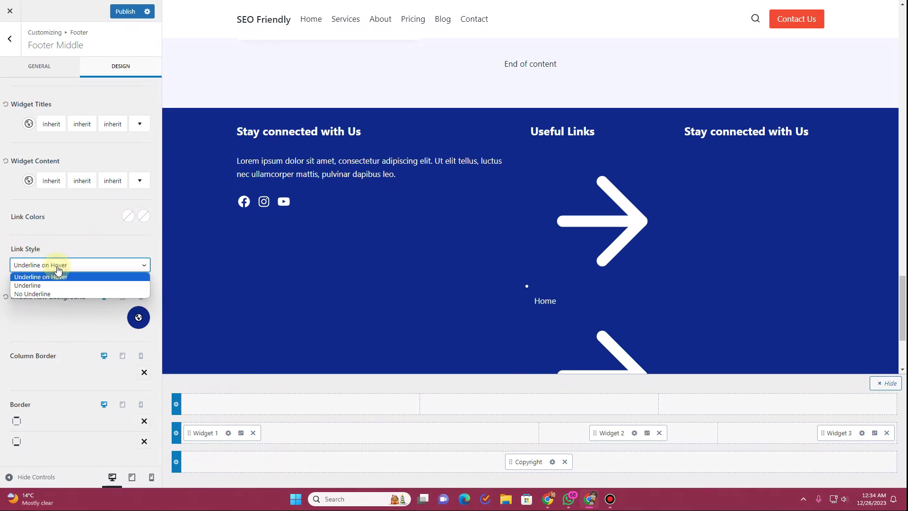
pyautogui.click(57, 293)
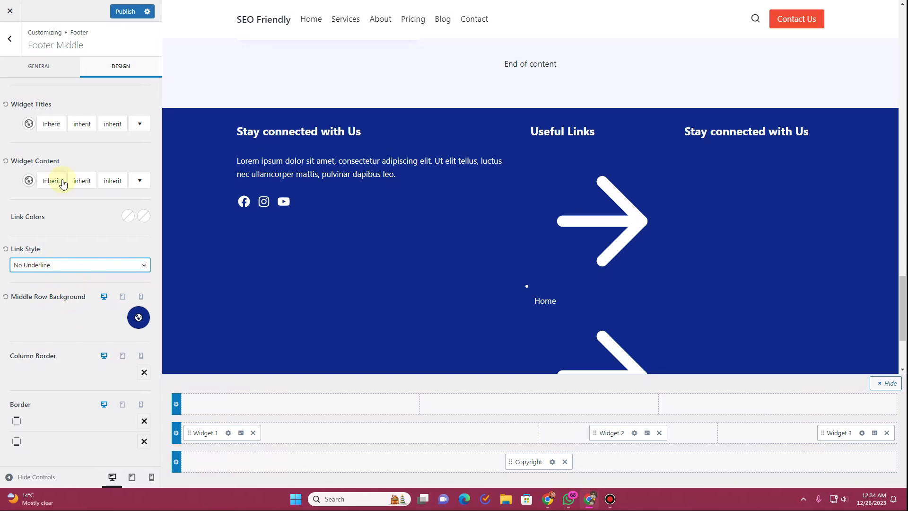
# Publish the footer changes and close the Customizer to view the footer on the live site.
pyautogui.click(27, 67)
pyautogui.scroll(-3, 58, 297)
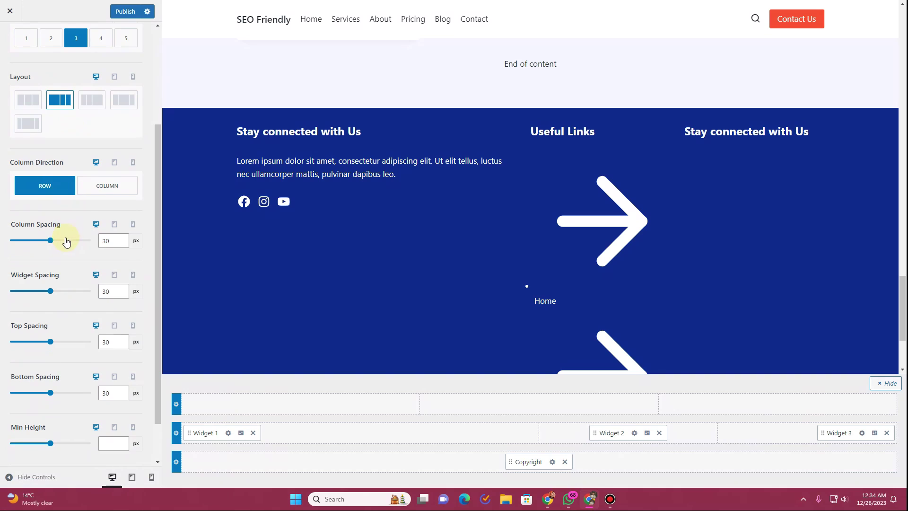
pyautogui.scroll(-1, 66, 241)
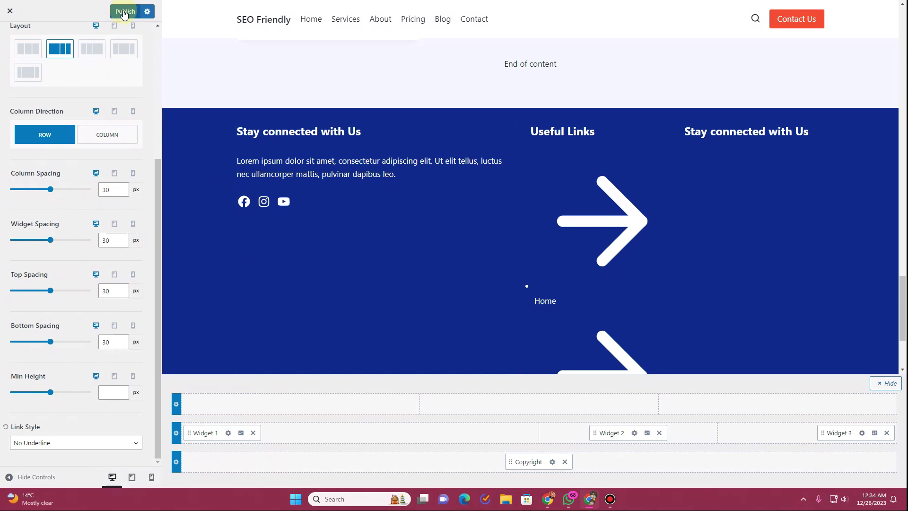
pyautogui.click(122, 14)
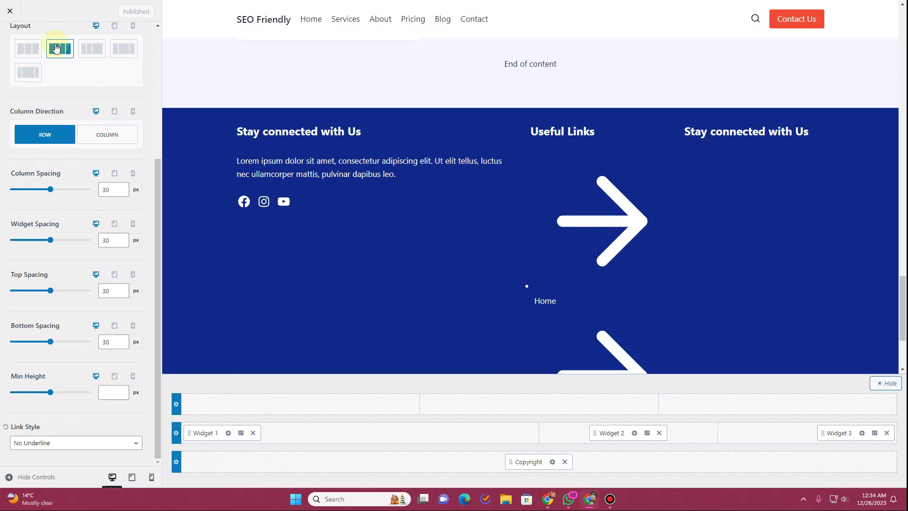
pyautogui.click(9, 11)
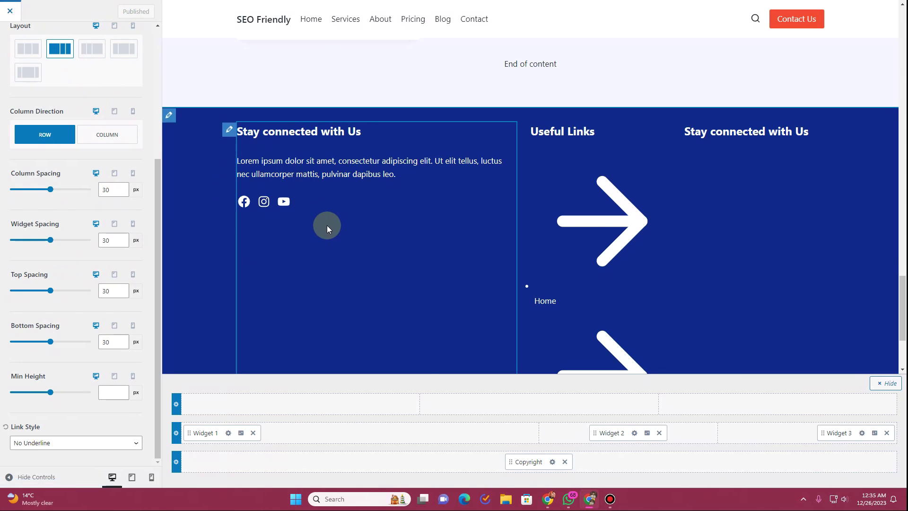
pyautogui.scroll(-10, 456, 345)
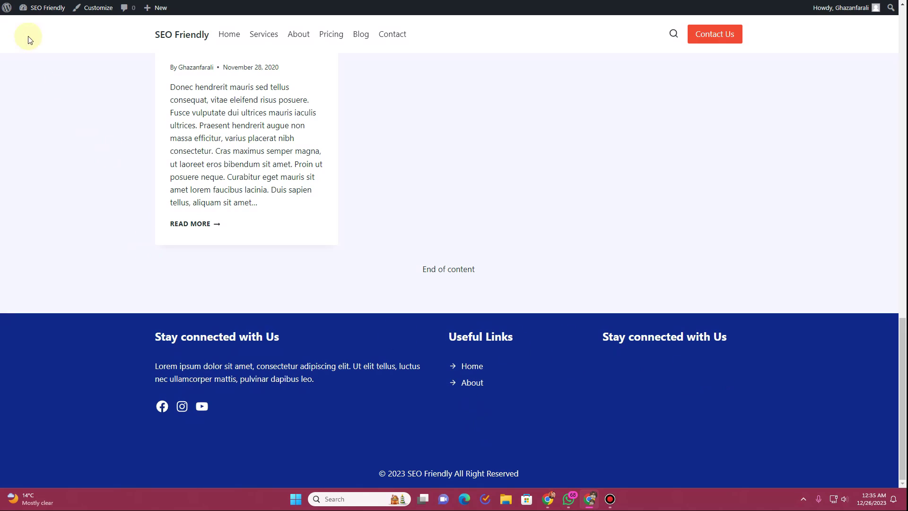
# Open the site's Widgets screen and examine the heading, paragraph and social icons blocks in the Footer 1 area.
pyautogui.moveTo(46, 10)
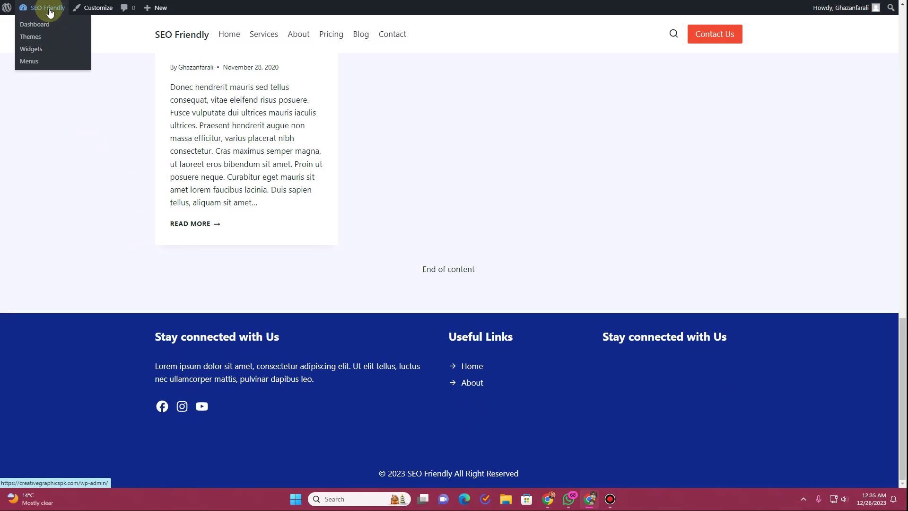
pyautogui.click(42, 50)
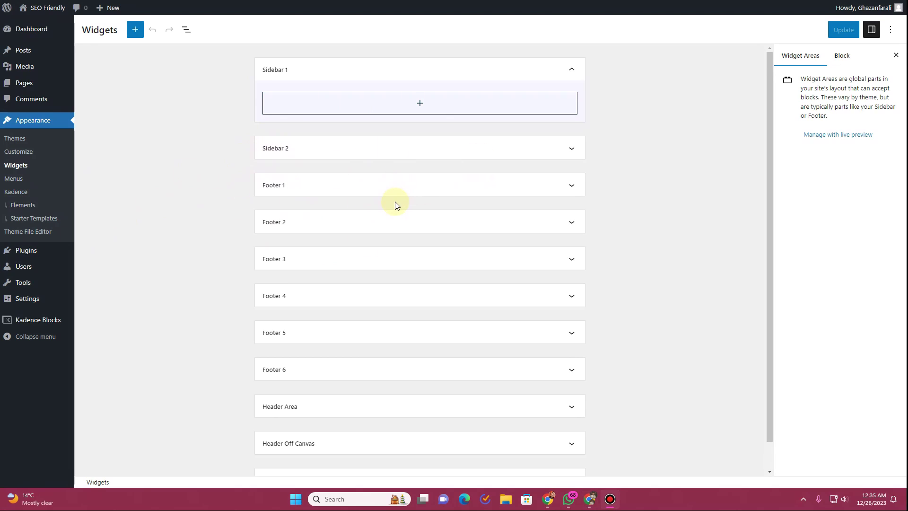
pyautogui.scroll(-1, 396, 202)
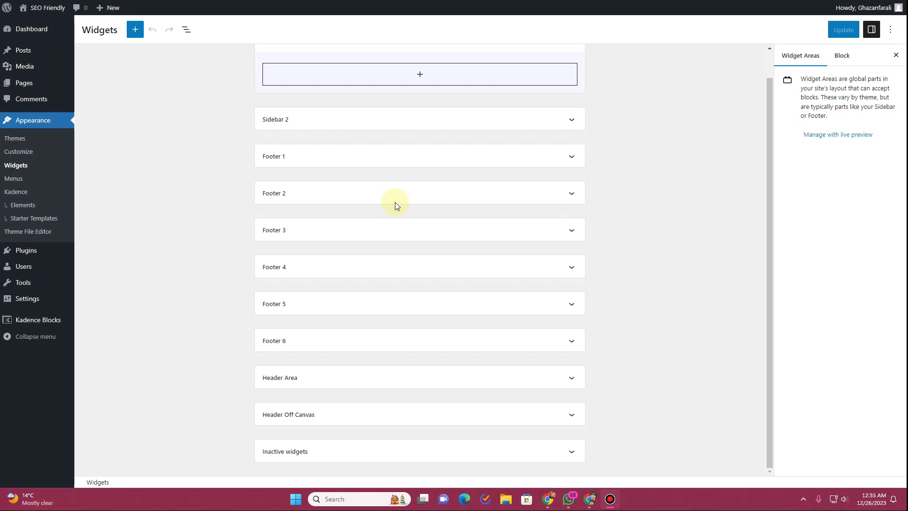
pyautogui.click(573, 157)
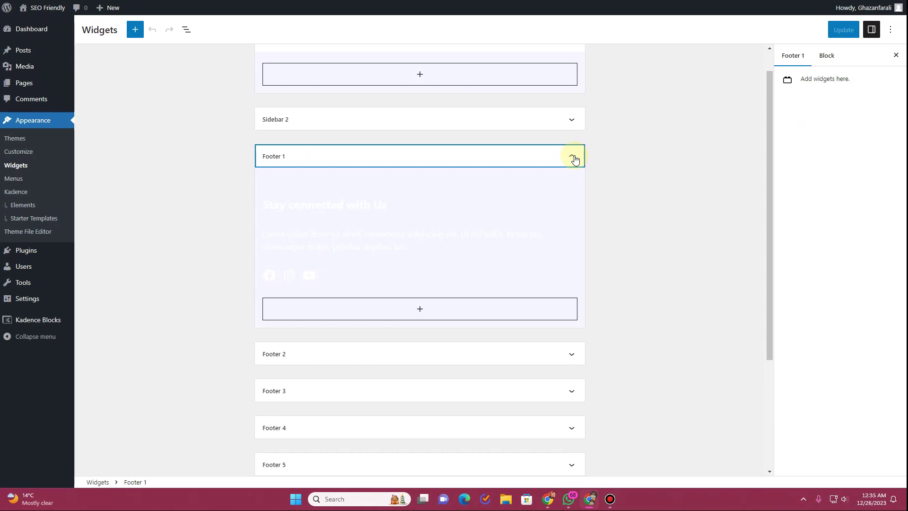
pyautogui.click(281, 205)
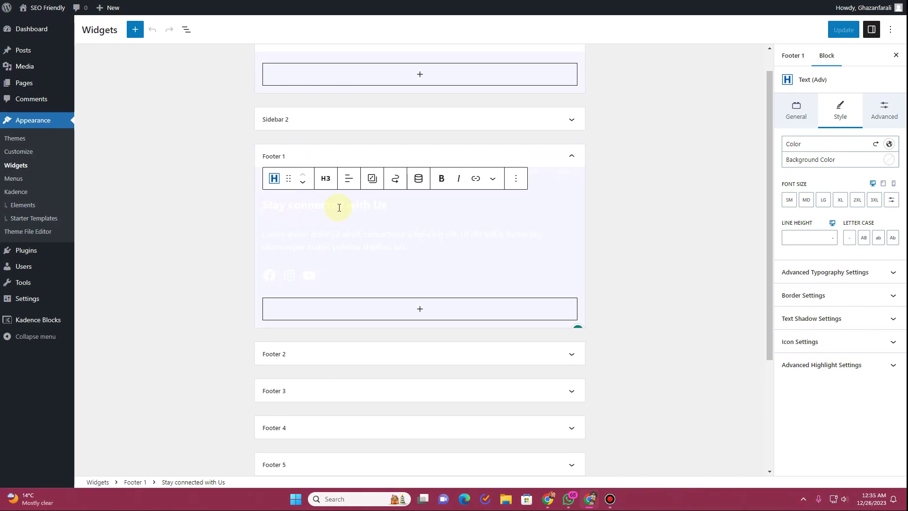
pyautogui.click(315, 236)
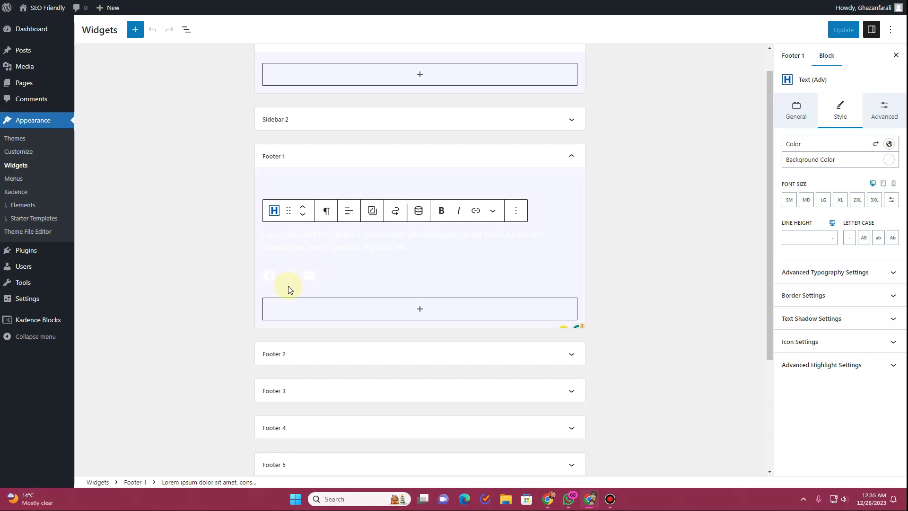
pyautogui.click(341, 280)
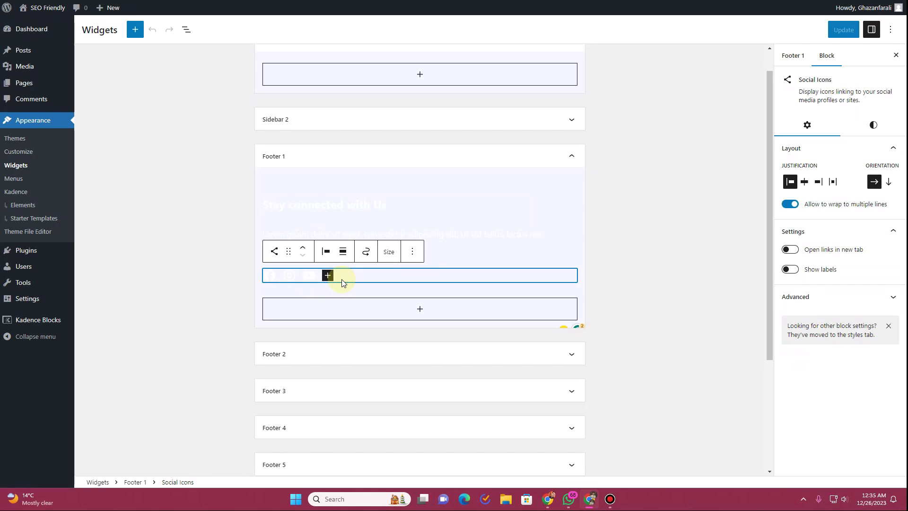
# Open the live site separately and examine the heading, paragraph and social icons in the footer's first column.
pyautogui.rightClick(52, 22)
pyautogui.click(91, 32)
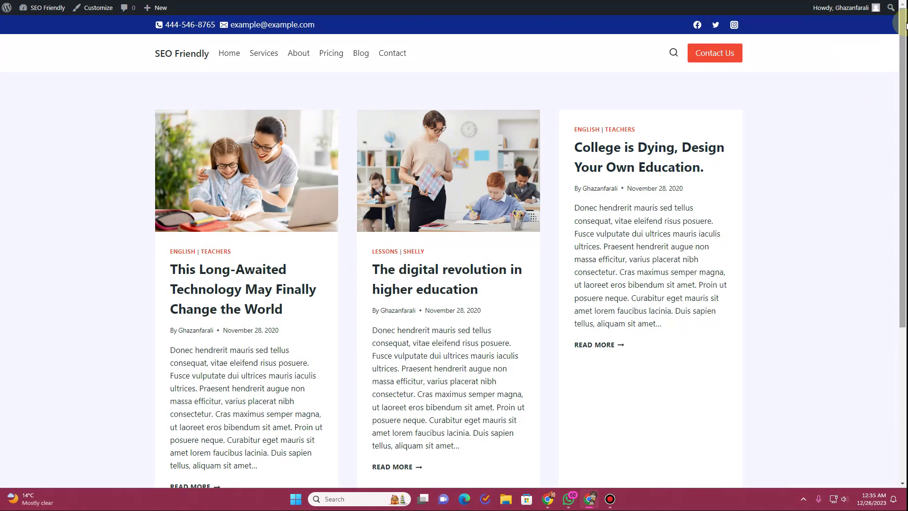
pyautogui.moveTo(904, 28); pyautogui.dragTo(905, 479)
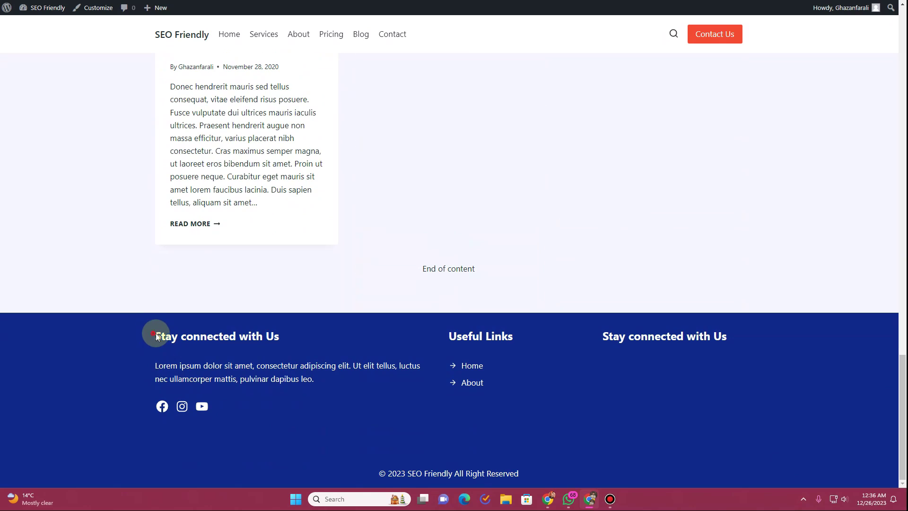
pyautogui.moveTo(153, 334); pyautogui.dragTo(279, 336)
pyautogui.moveTo(147, 360); pyautogui.dragTo(138, 407)
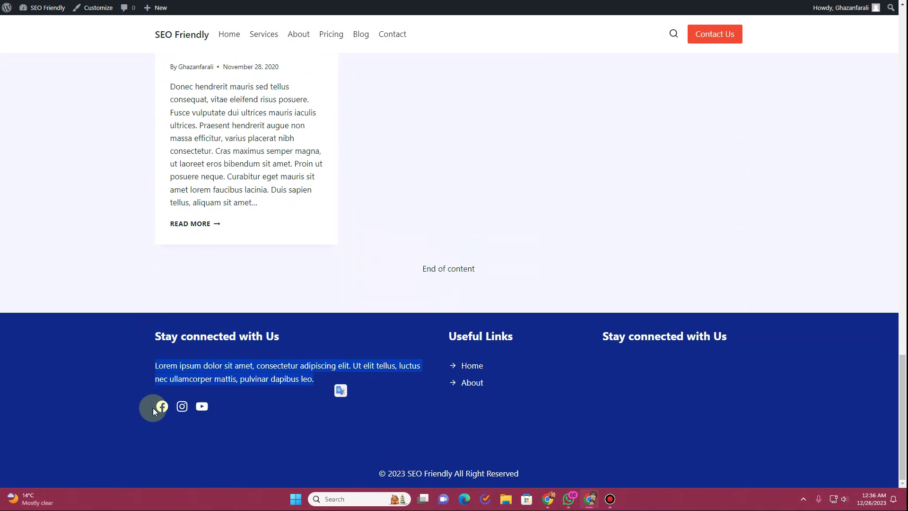
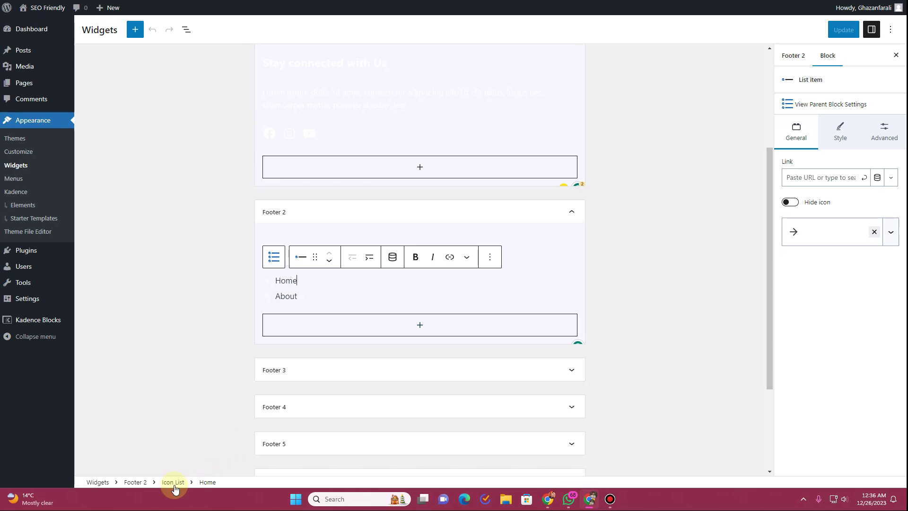
# Add a list item "Services" to the Icon List block in the Footer 2 area, below About.
pyautogui.click(186, 29)
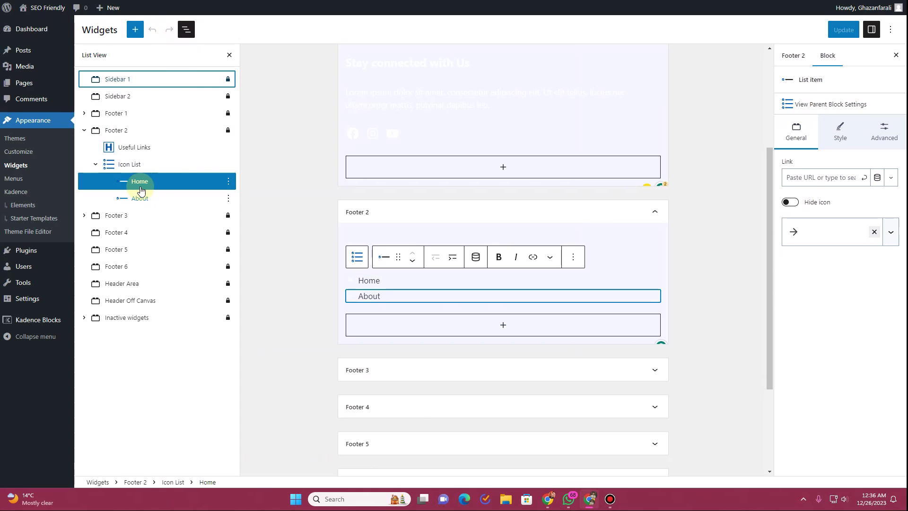
pyautogui.click(128, 166)
pyautogui.click(128, 165)
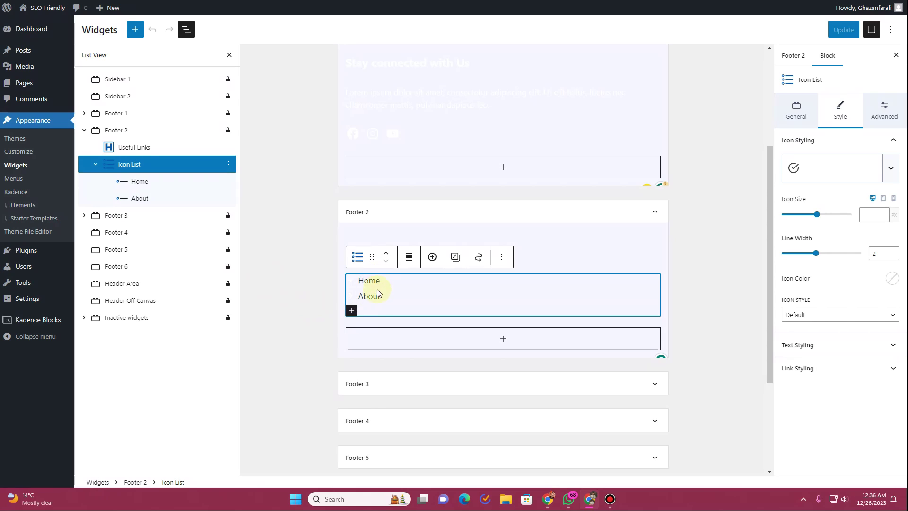
pyautogui.click(352, 312)
pyautogui.click(353, 313)
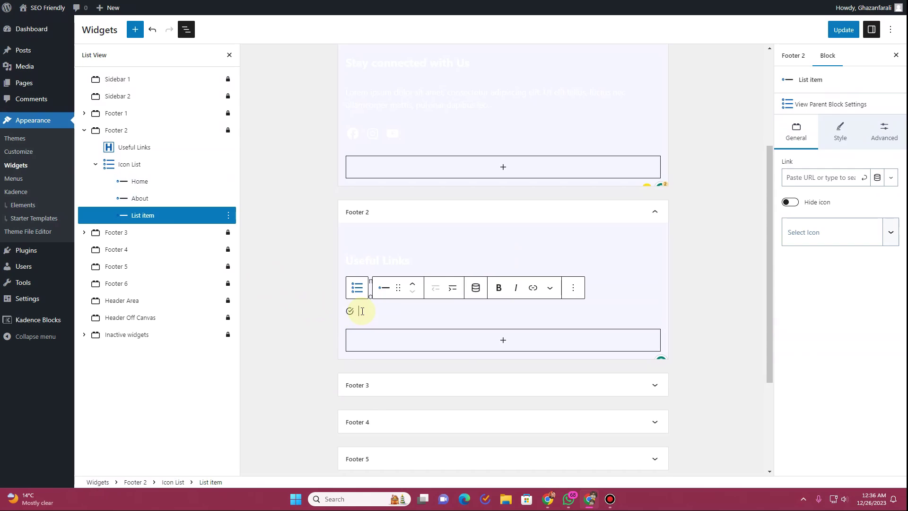
pyautogui.write('Services')
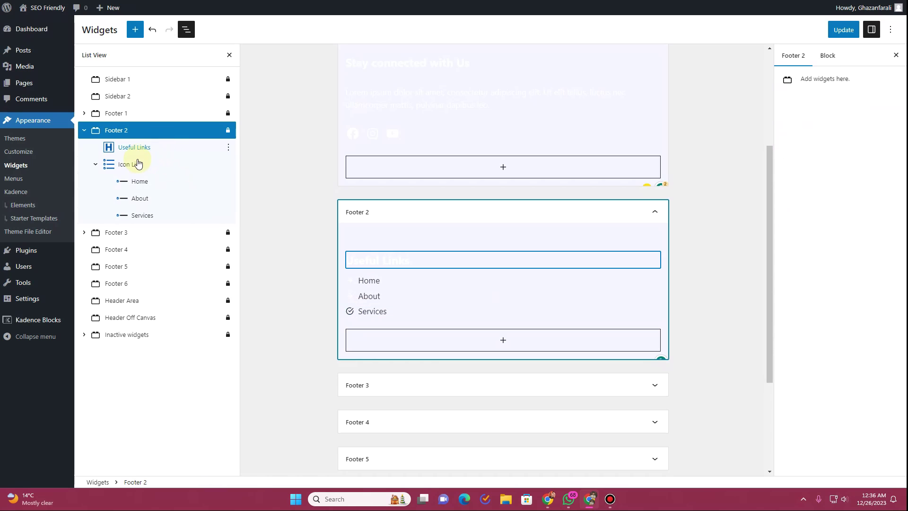
# Add a list item "Contact" to the Footer 2 Icon List, below Services.
pyautogui.click(129, 164)
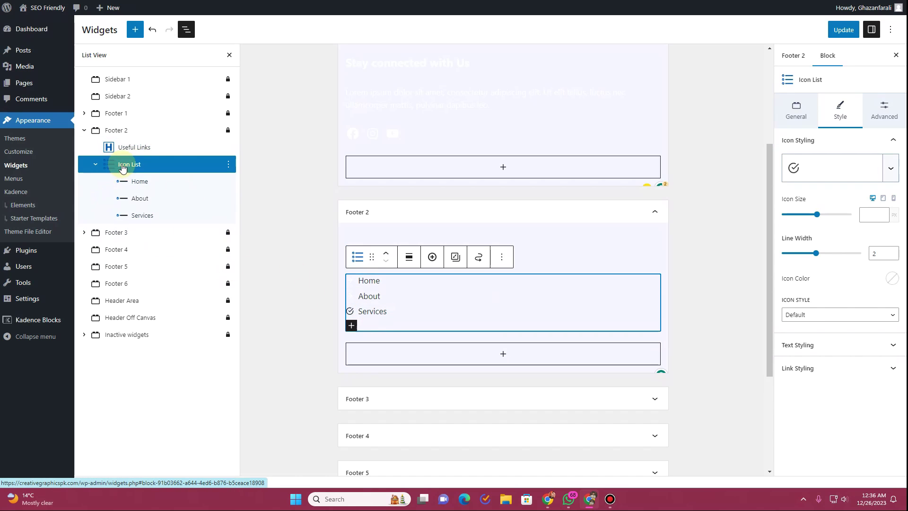
pyautogui.click(381, 330)
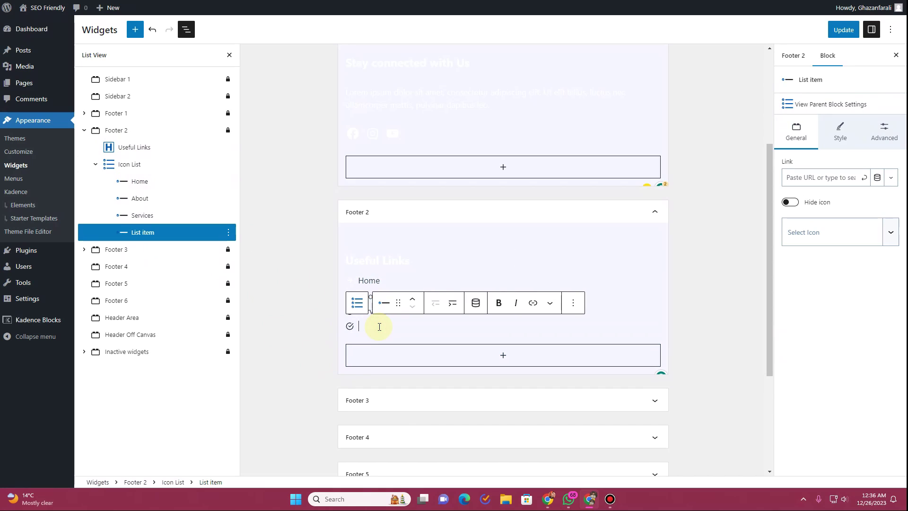
pyautogui.write('Contact')
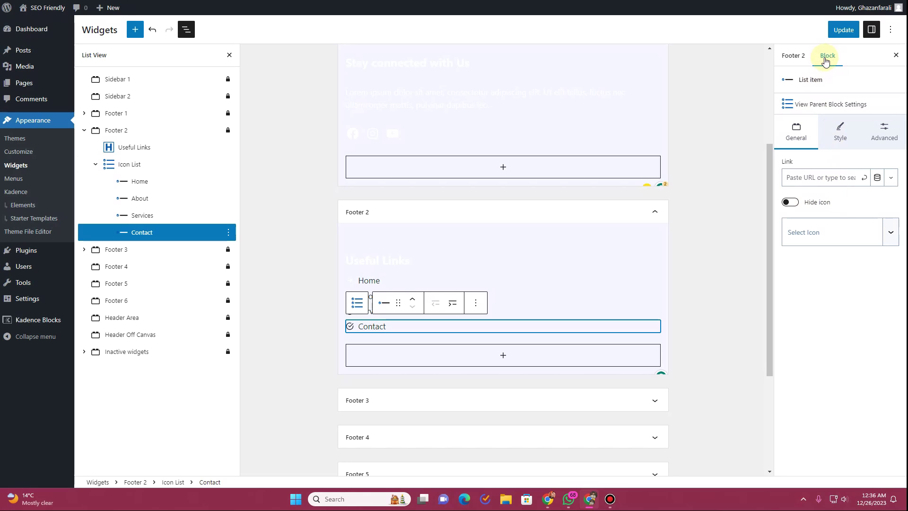
# Search the icons for "arrow" and give the Contact list item the plain right-arrow line icon.
pyautogui.click(812, 237)
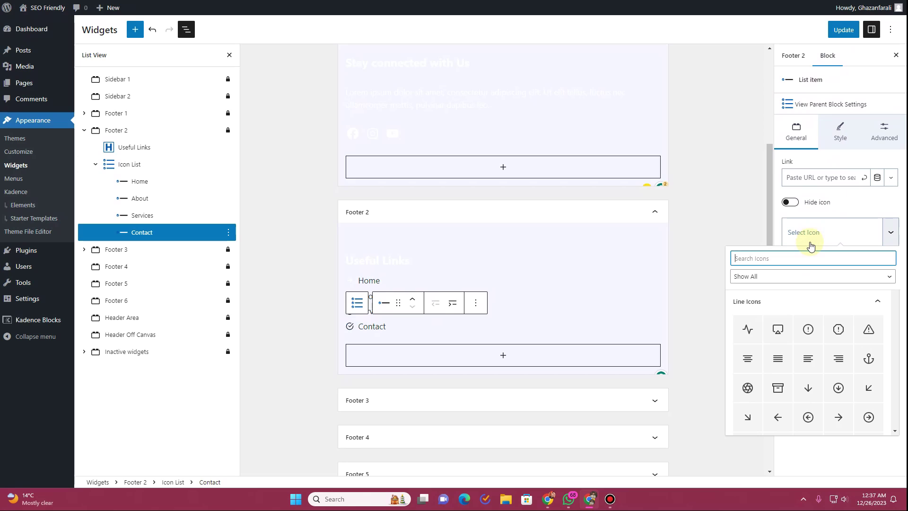
pyautogui.write('arrow')
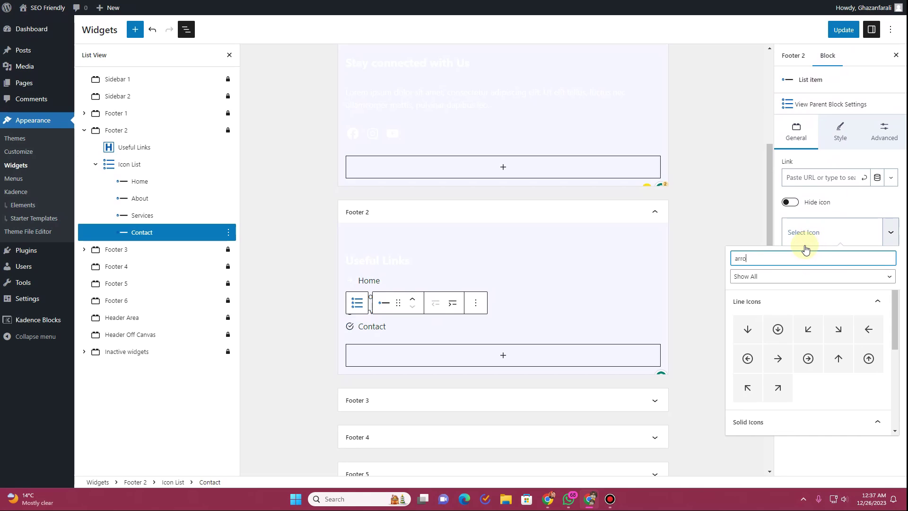
pyautogui.click(778, 360)
pyautogui.click(531, 324)
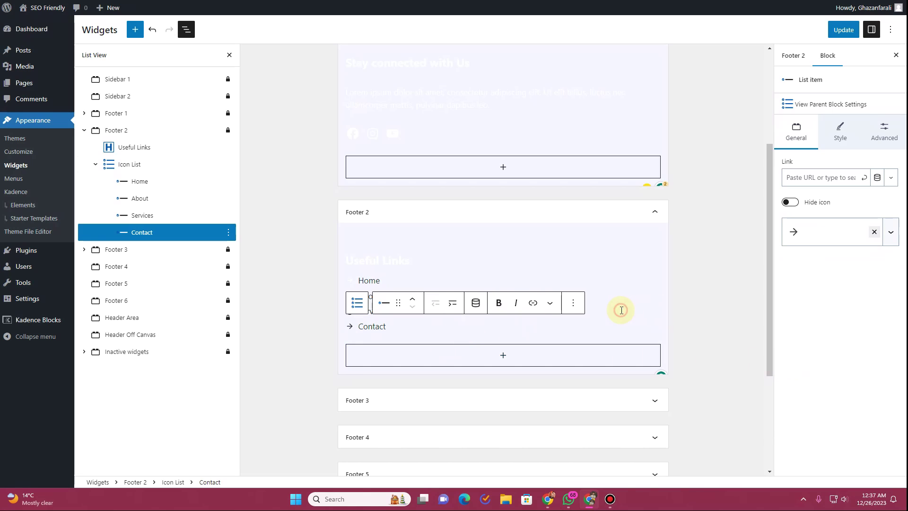
# Search the icons for "arrow" and give the Services list item in Footer 2 the plain right-arrow line icon.
pyautogui.click(364, 316)
pyautogui.click(350, 313)
pyautogui.click(820, 236)
pyautogui.click(820, 235)
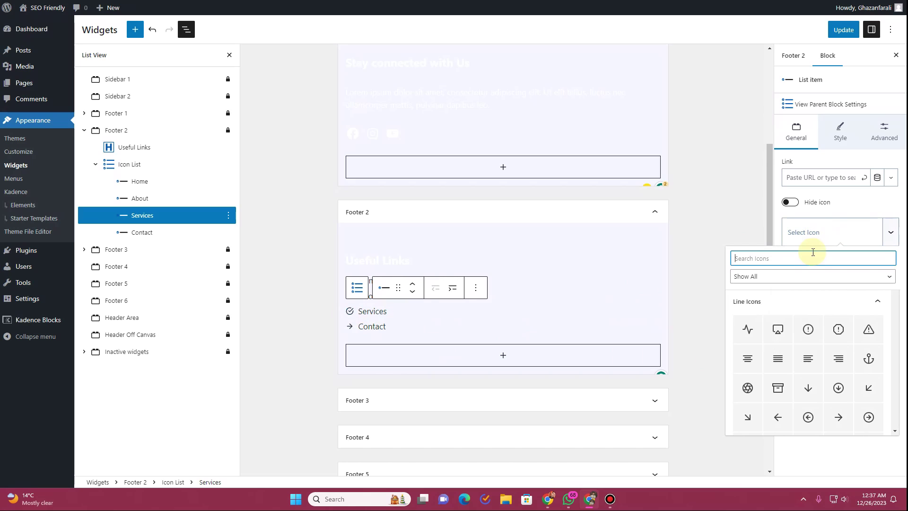
pyautogui.write('arrow')
pyautogui.click(782, 369)
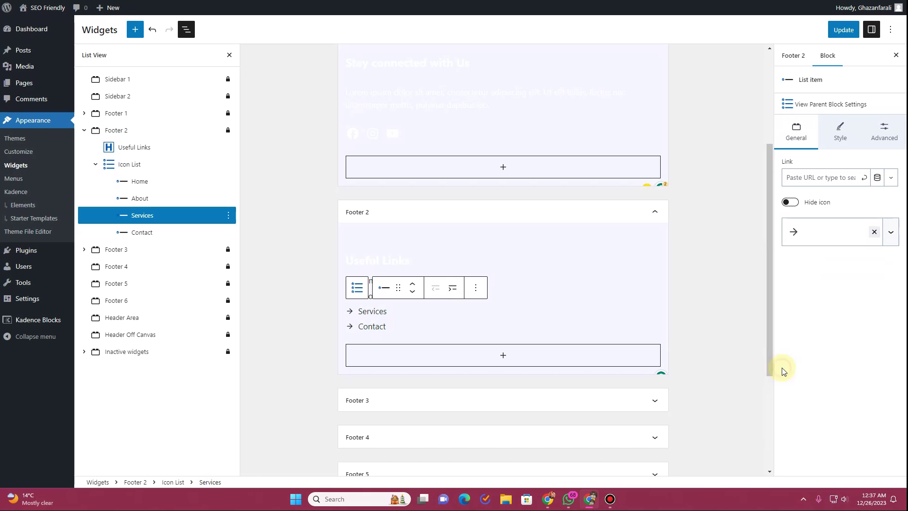
# Save the widget changes and reload the live site to check the Useful Links column in the footer.
pyautogui.click(840, 30)
pyautogui.hotkey('ctrl', 'Tab')
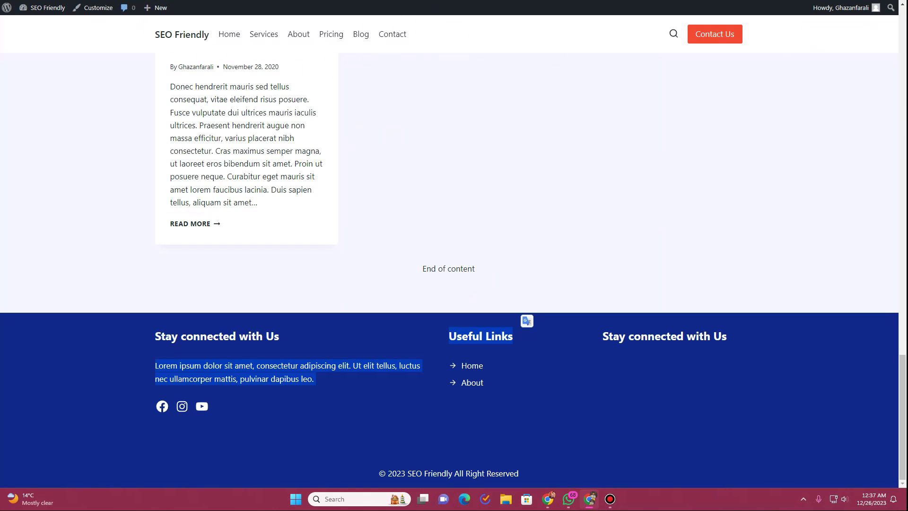
pyautogui.press('F5')
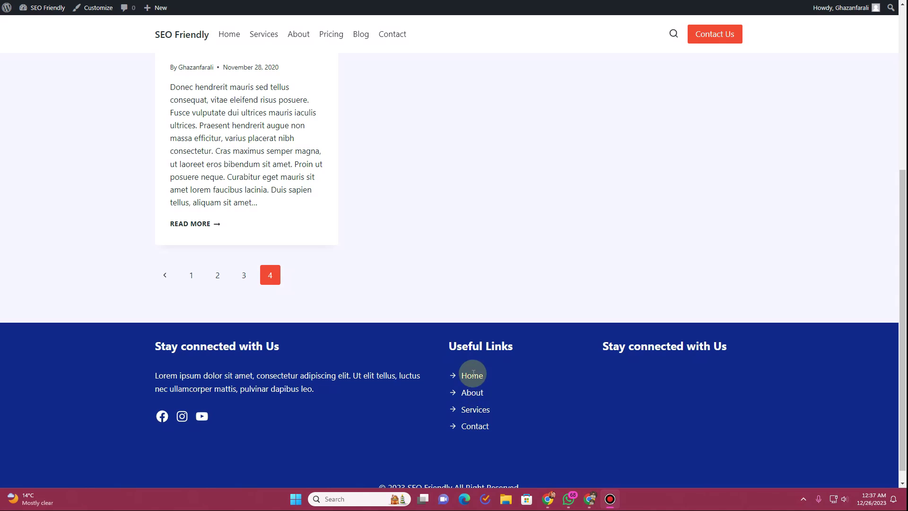
pyautogui.scroll(-1, 382, 403)
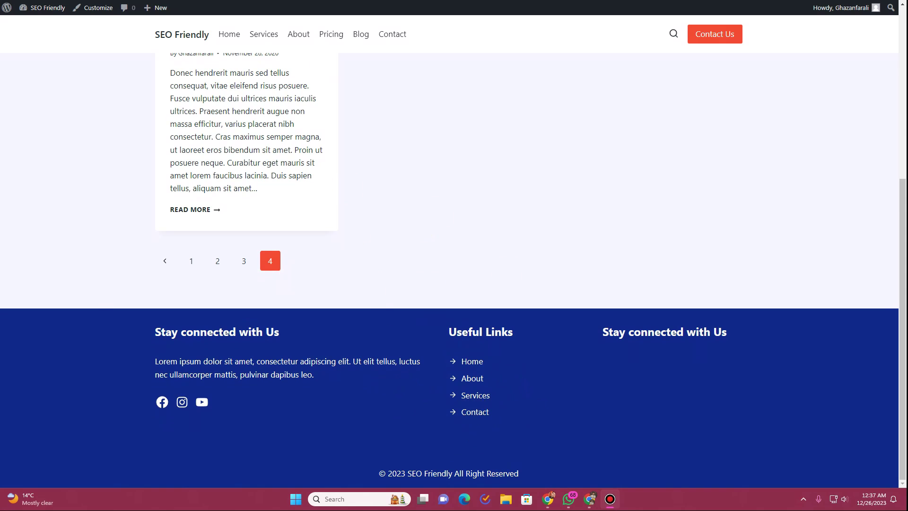
pyautogui.hotkey('ctrl', 'Tab')
pyautogui.hotkey('ctrl', 'Tab')
pyautogui.hotkey('ctrl', 'Tab')
# Duplicate the Footer 2 Icon List and move the copy into the Footer 3 area, below its heading.
pyautogui.click(656, 232)
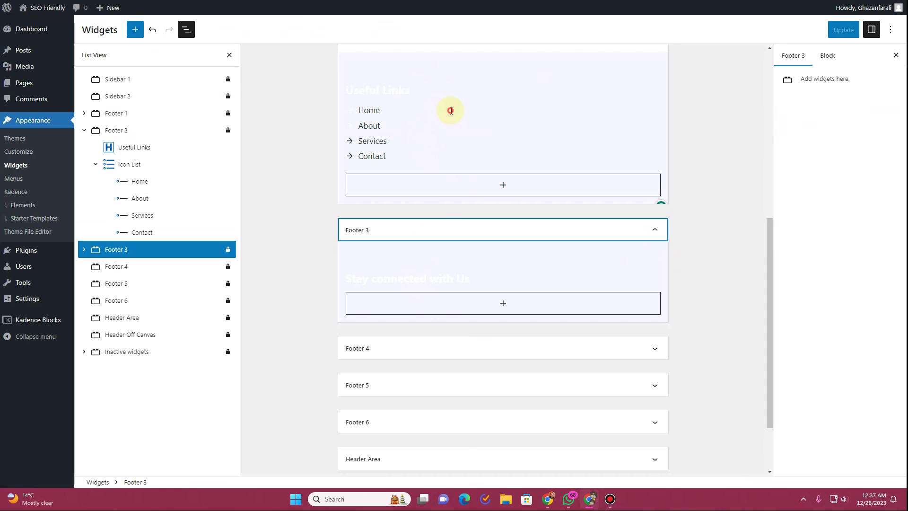
pyautogui.click(388, 113)
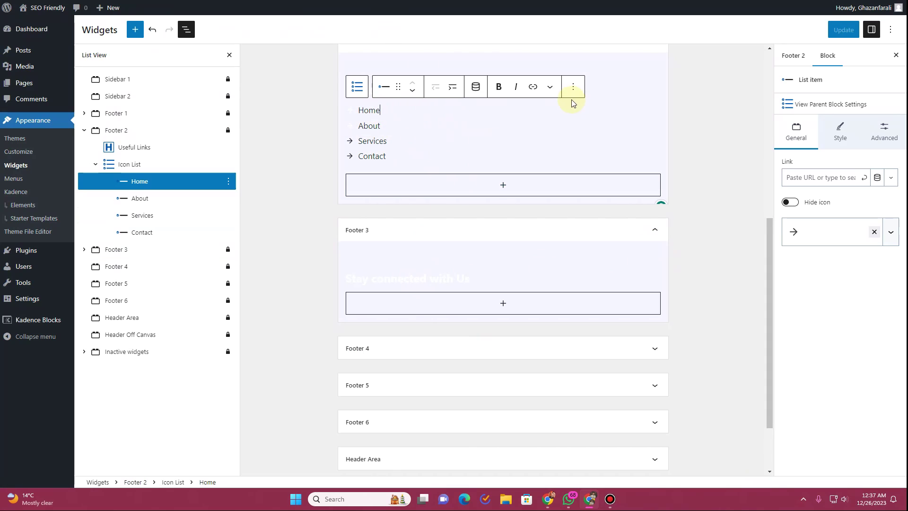
pyautogui.click(178, 168)
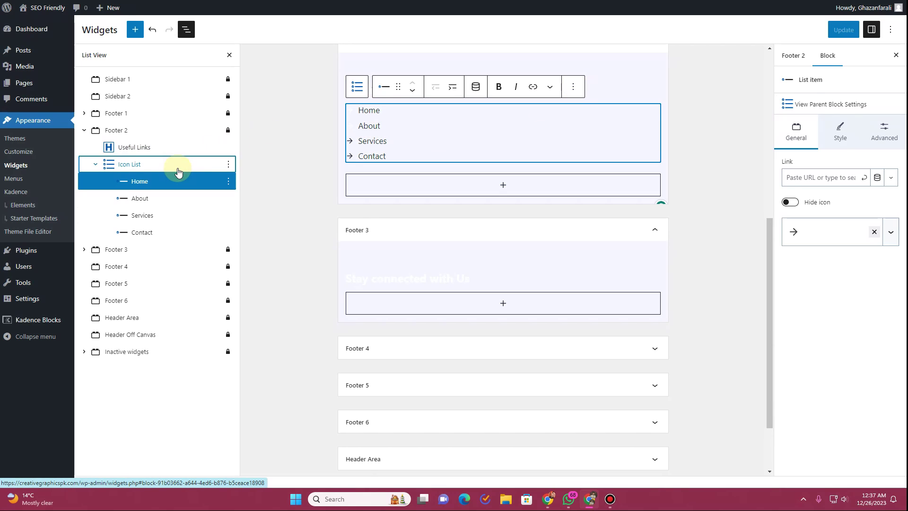
pyautogui.click(228, 164)
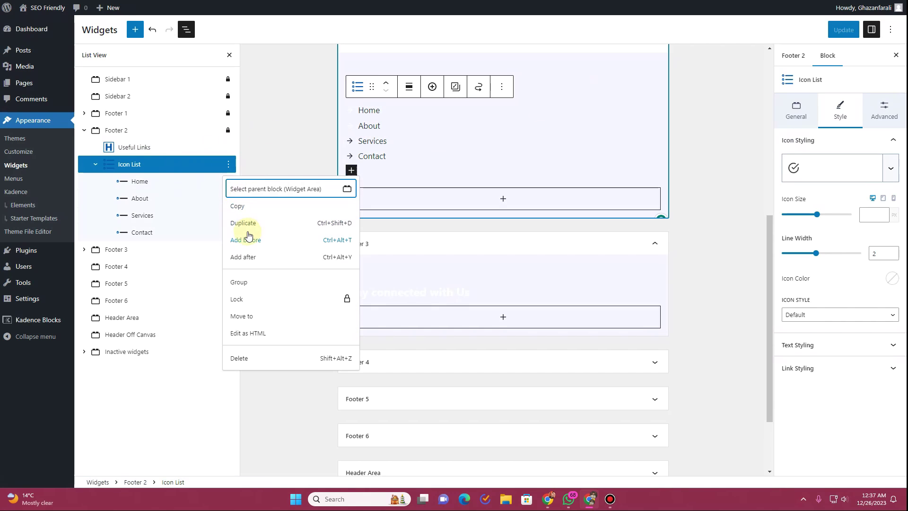
pyautogui.click(247, 226)
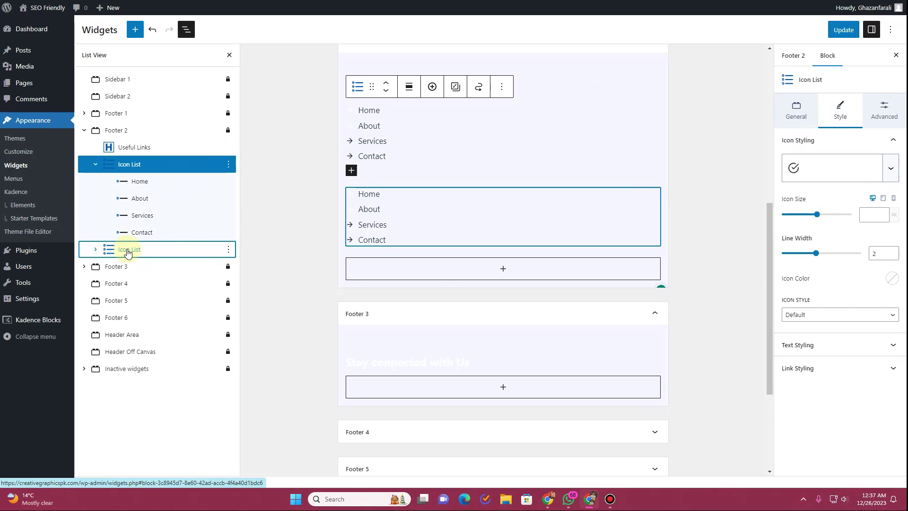
pyautogui.moveTo(127, 251); pyautogui.dragTo(142, 283)
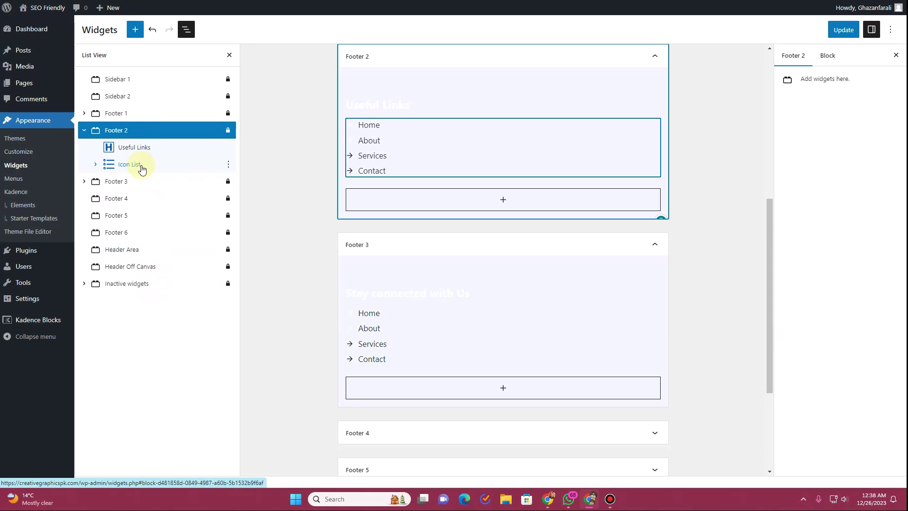
# Replace the Home item's text in the Footer 3 Icon List with the e-mail address copied from the live site's header.
pyautogui.click(84, 181)
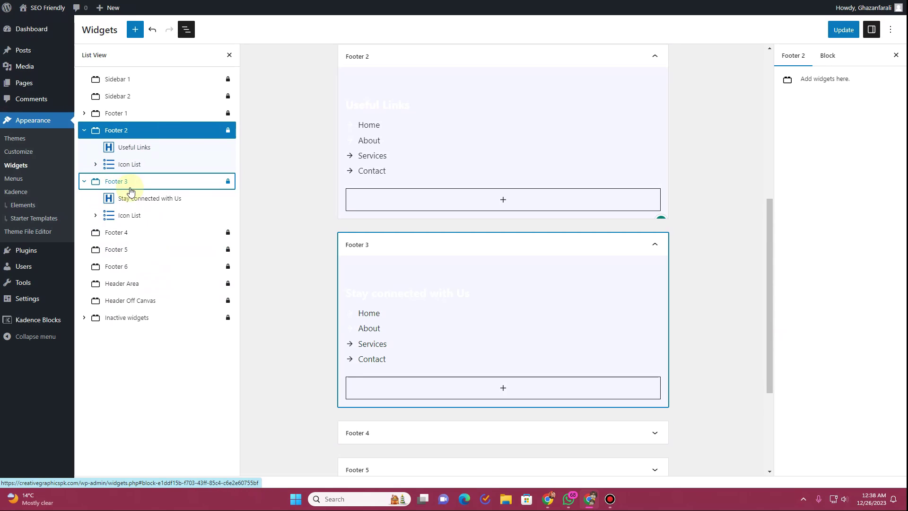
pyautogui.click(135, 218)
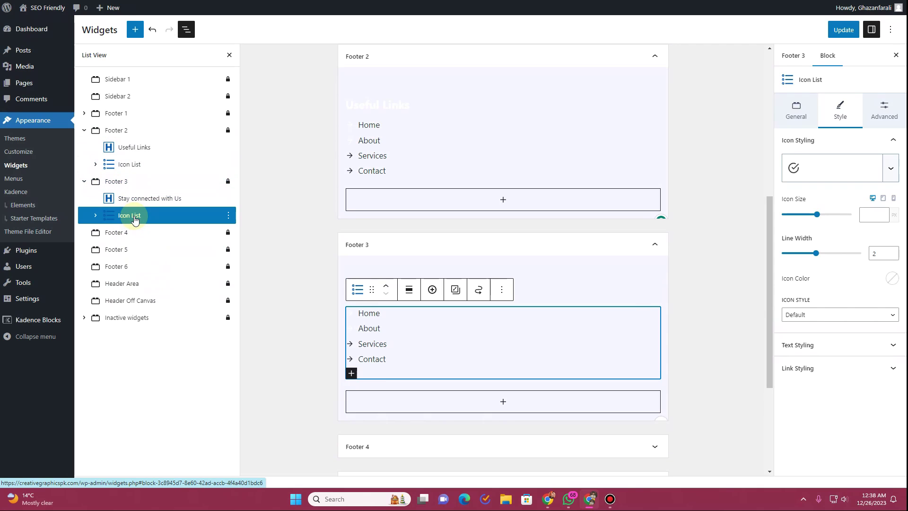
pyautogui.click(384, 316)
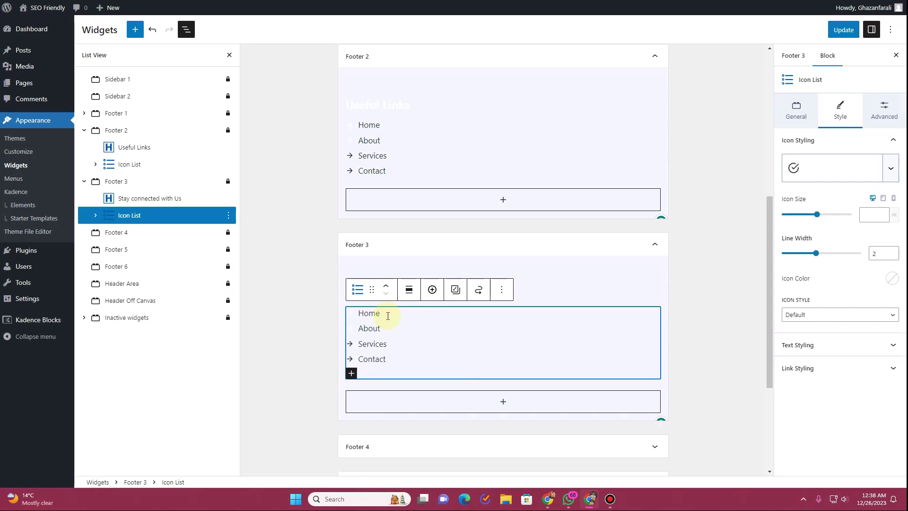
pyautogui.moveTo(385, 314); pyautogui.dragTo(363, 314)
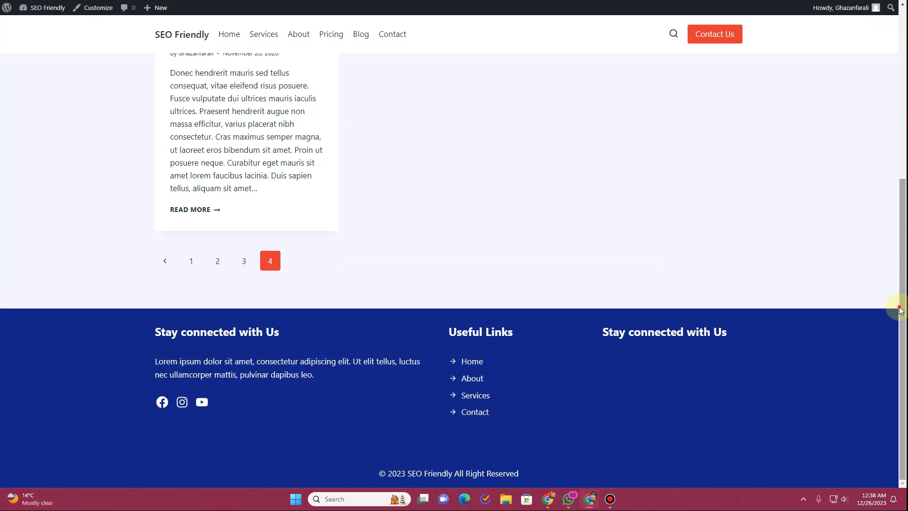
pyautogui.moveTo(900, 311); pyautogui.dragTo(901, 145)
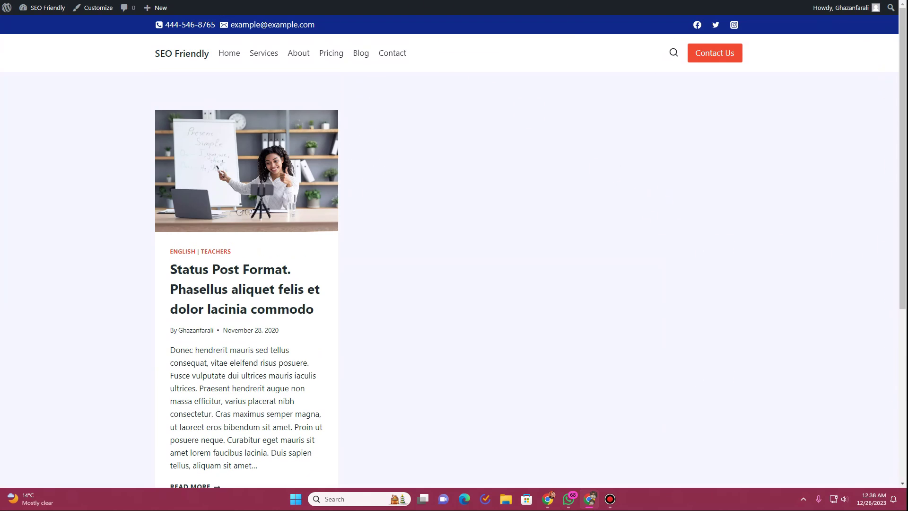
pyautogui.moveTo(321, 32); pyautogui.dragTo(221, 26)
pyautogui.hotkey('ctrl', 'c')
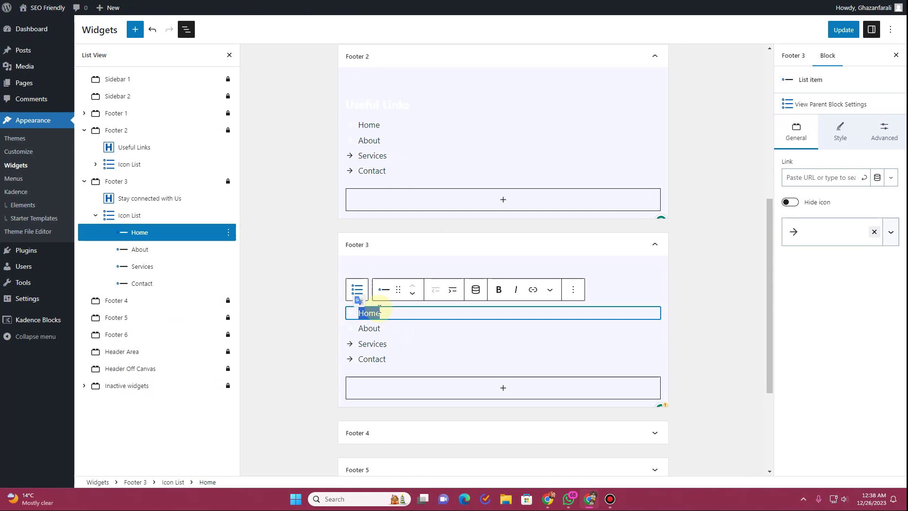
pyautogui.doubleClick(380, 313)
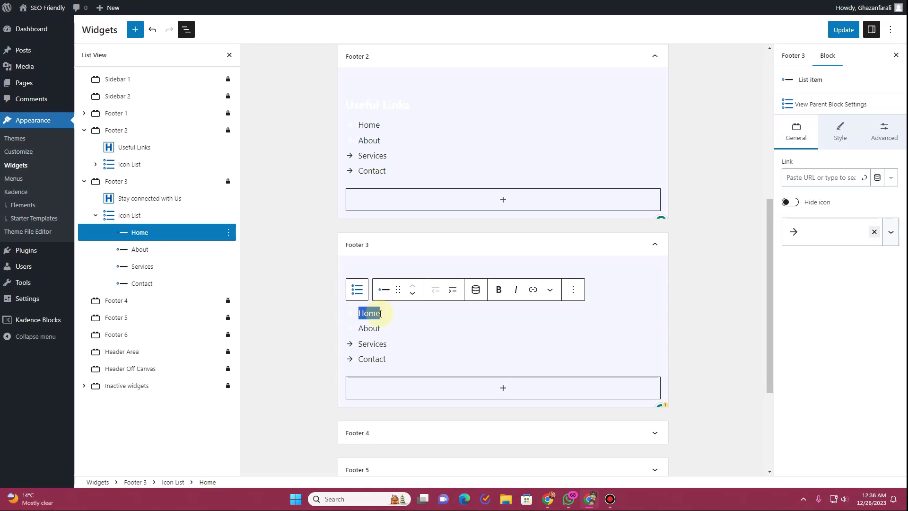
pyautogui.hotkey('ctrl', 'v')
# Replace the About item's text in the Footer 3 Icon List with the phone number copied from the live site's header.
pyautogui.click(383, 327)
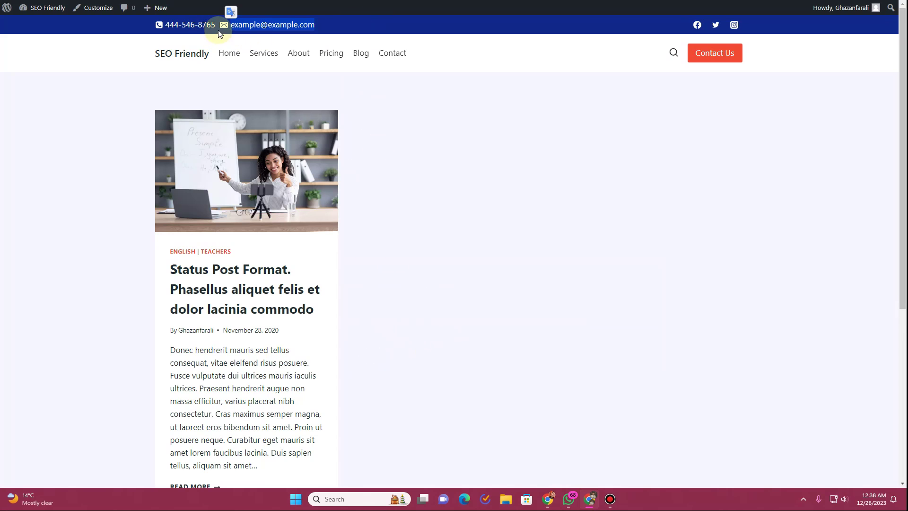
pyautogui.moveTo(221, 26); pyautogui.dragTo(171, 25)
pyautogui.hotkey('ctrl', 'c')
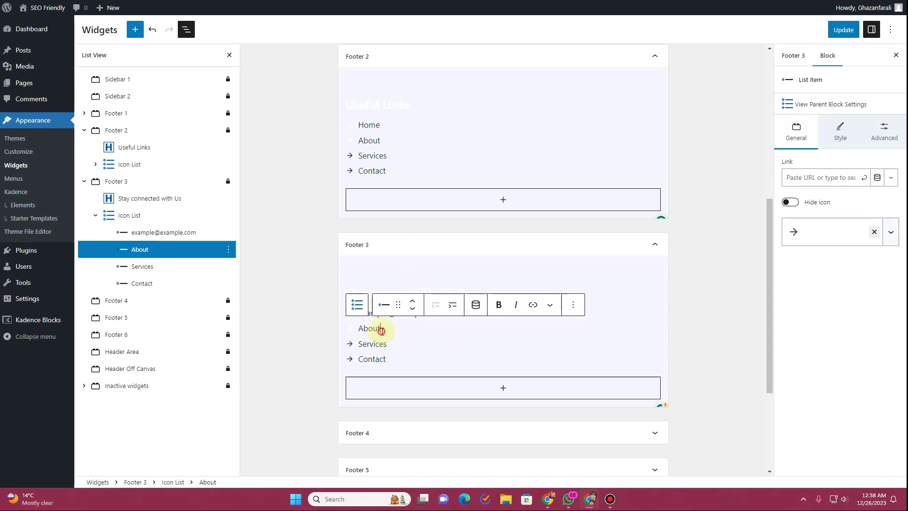
pyautogui.doubleClick(381, 331)
pyautogui.hotkey('ctrl', 'v')
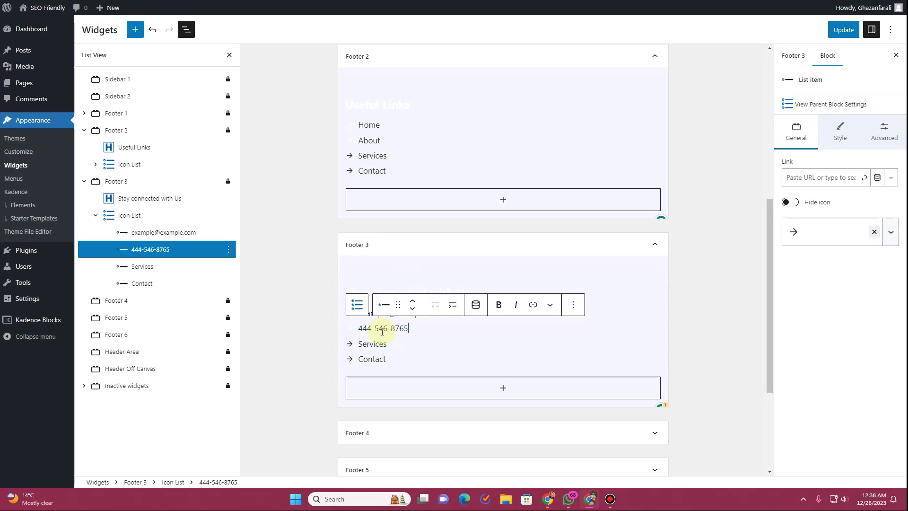
# Delete the Services and Contact list items from the Footer 3 Icon List.
pyautogui.click(395, 341)
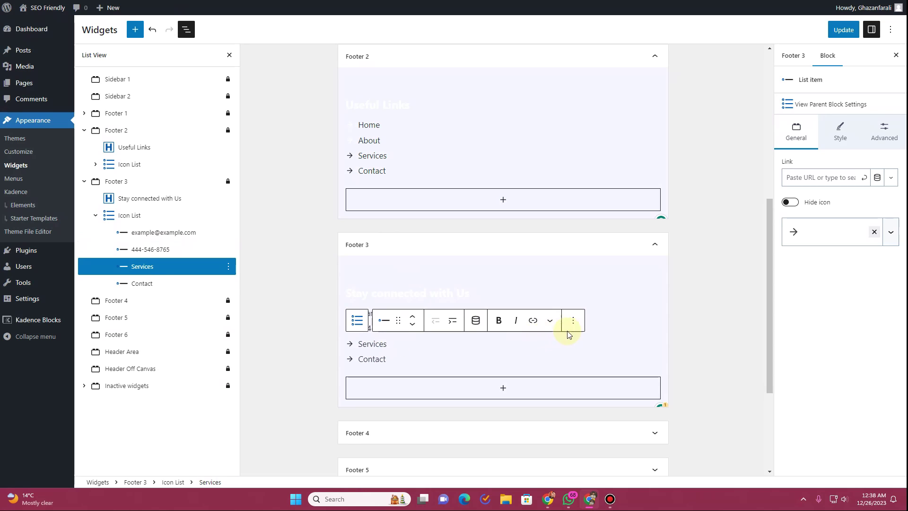
pyautogui.click(573, 320)
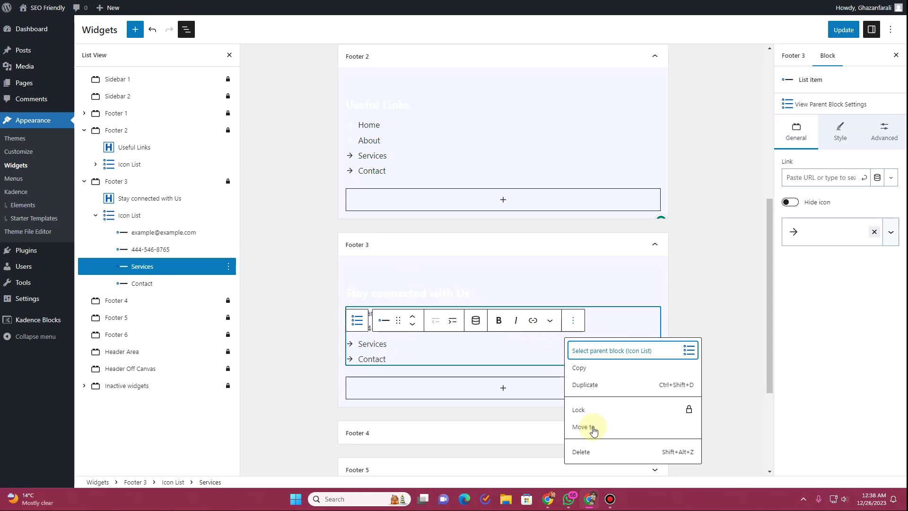
pyautogui.click(602, 452)
pyautogui.click(532, 342)
pyautogui.click(571, 320)
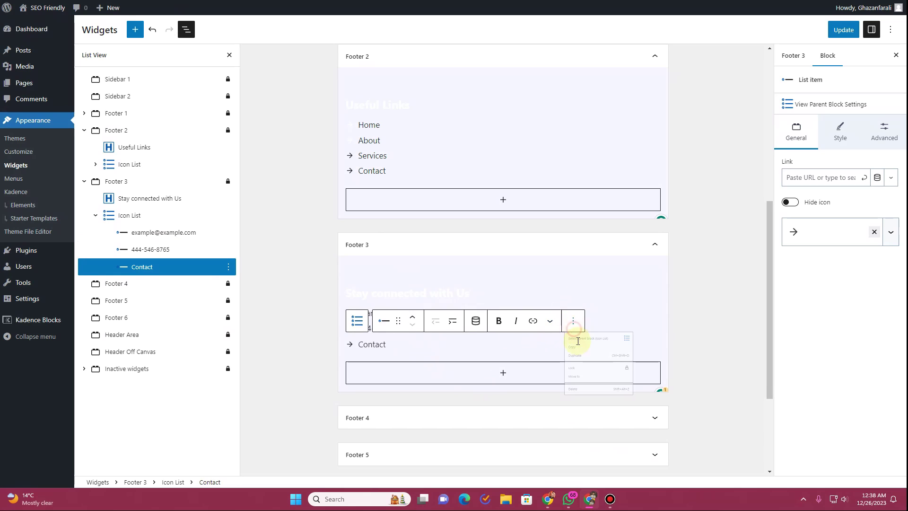
pyautogui.click(603, 458)
# Search the icons for "phone" and give the phone number item in Footer 3 the plain handset line icon.
pyautogui.click(356, 334)
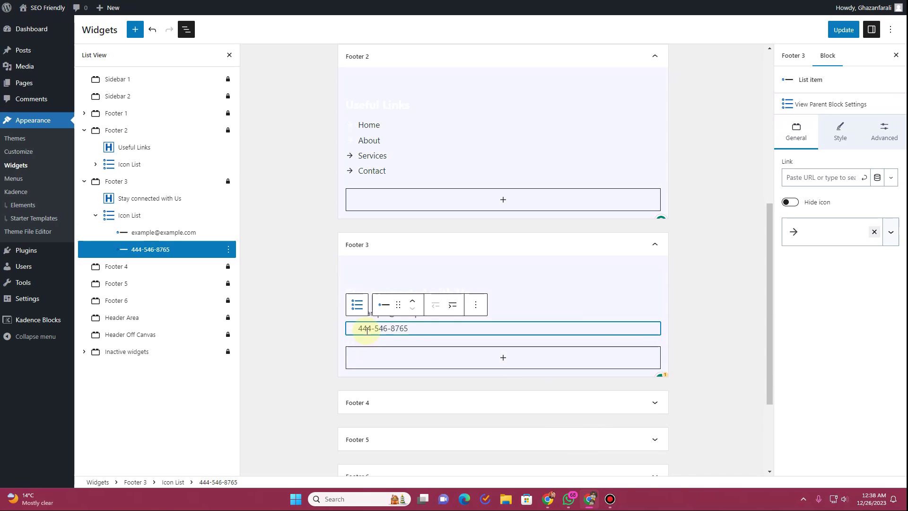
pyautogui.click(812, 238)
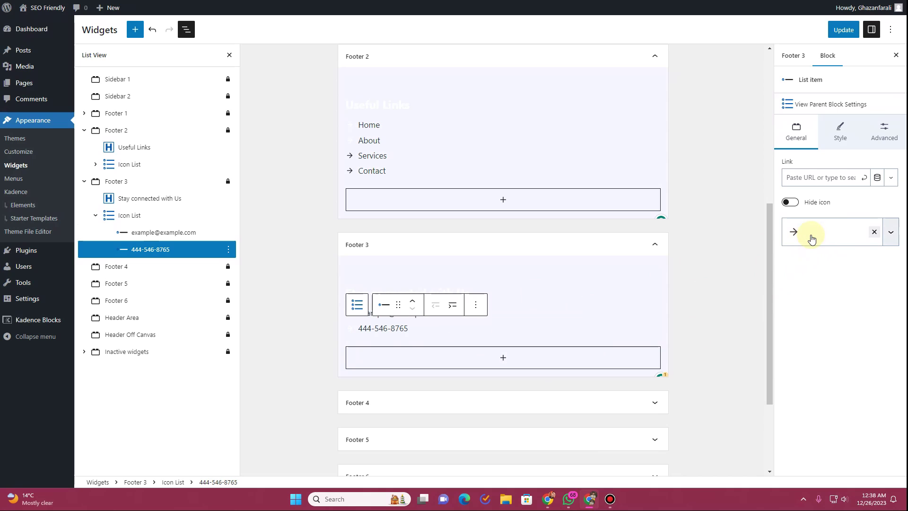
pyautogui.click(795, 259)
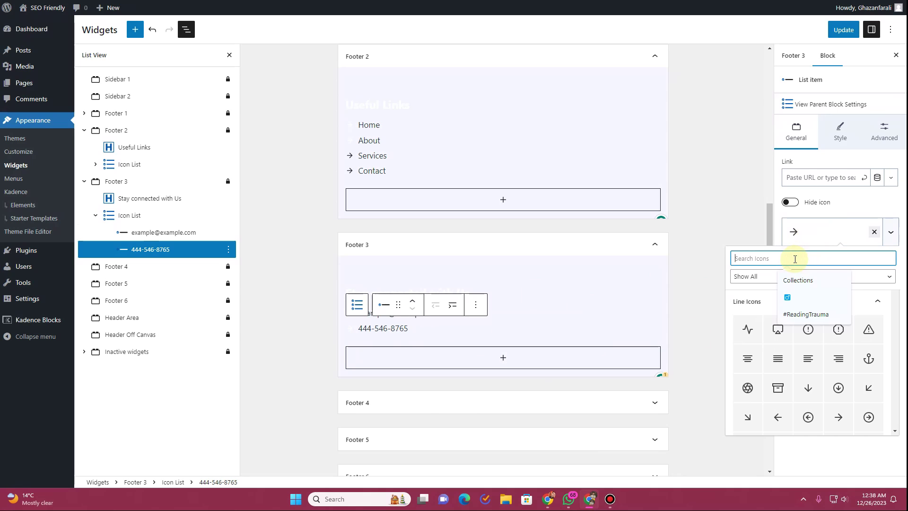
pyautogui.write('phone')
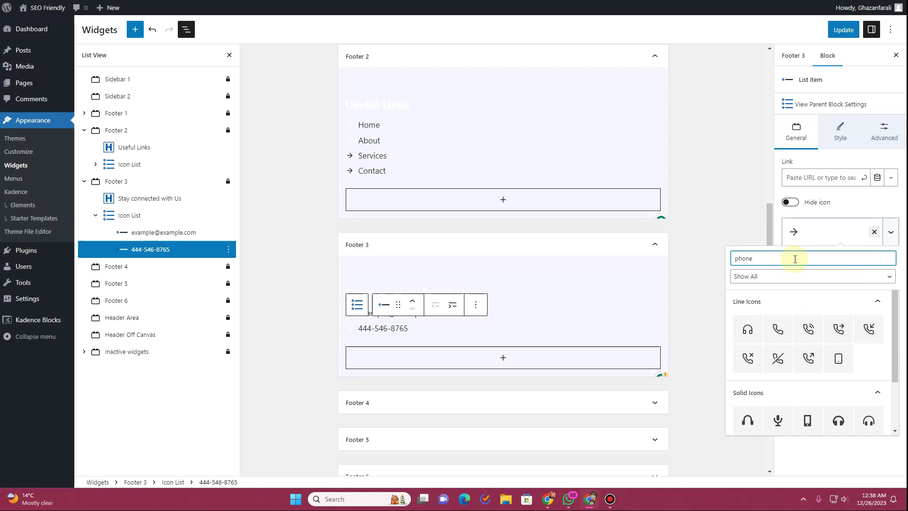
pyautogui.click(776, 329)
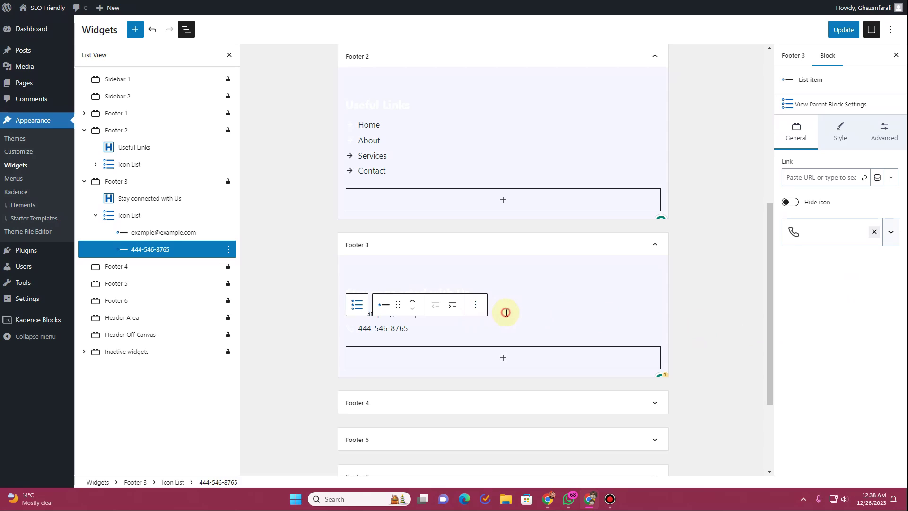
# Search the icons for "envelop" and give the e-mail address item in Footer 3 the solid closed envelope icon.
pyautogui.click(446, 315)
pyautogui.click(355, 317)
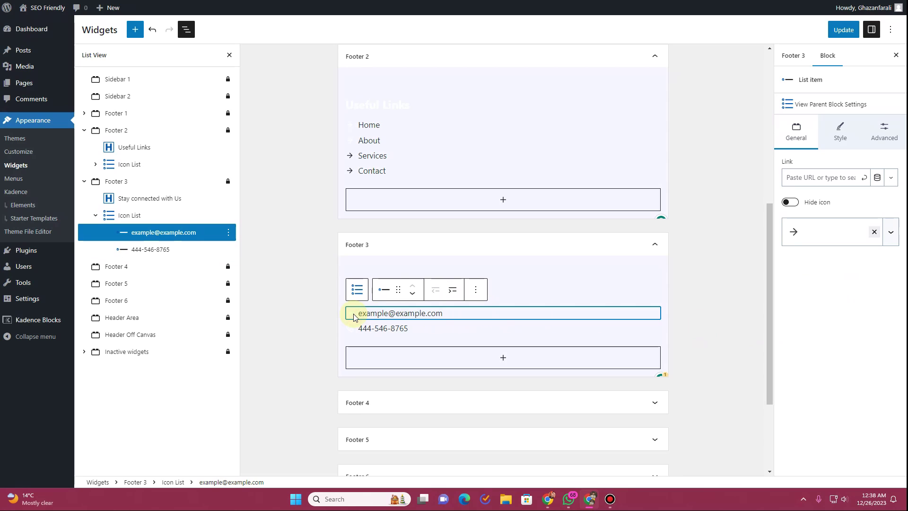
pyautogui.click(818, 231)
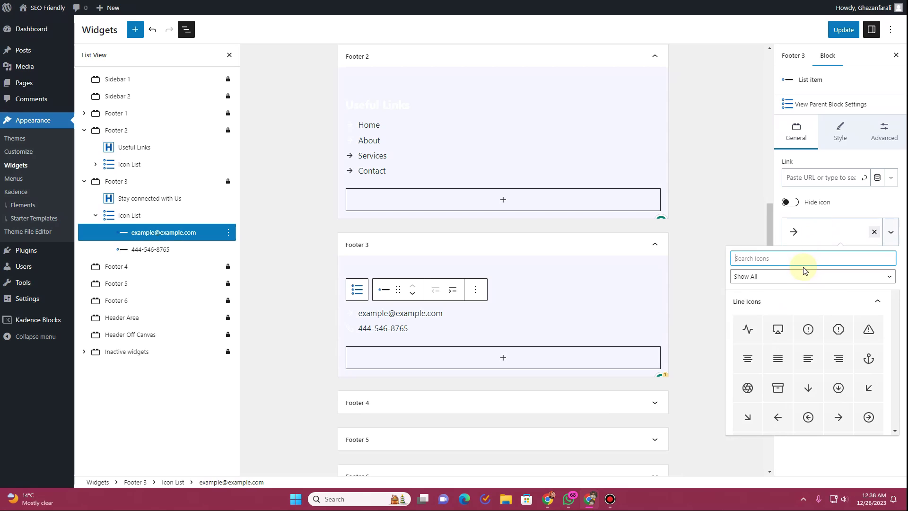
pyautogui.write('email')
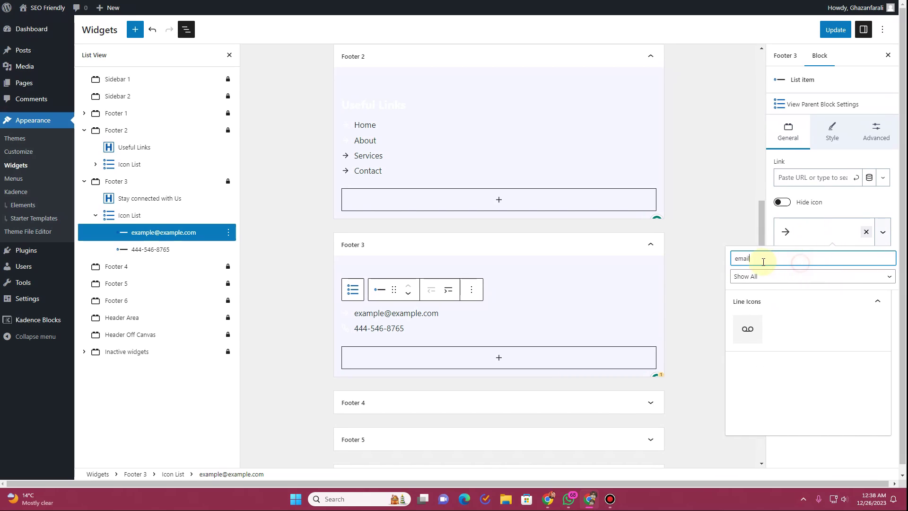
pyautogui.moveTo(750, 259); pyautogui.dragTo(739, 261)
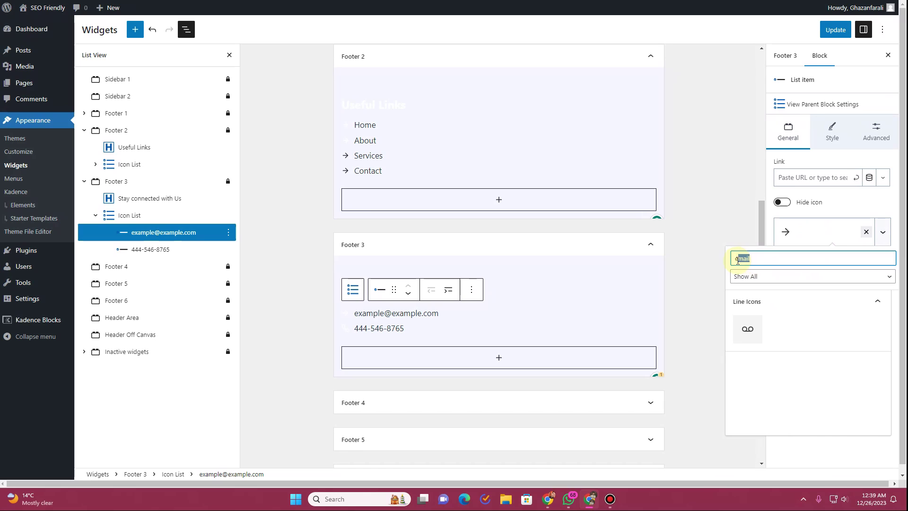
pyautogui.write('nvelop')
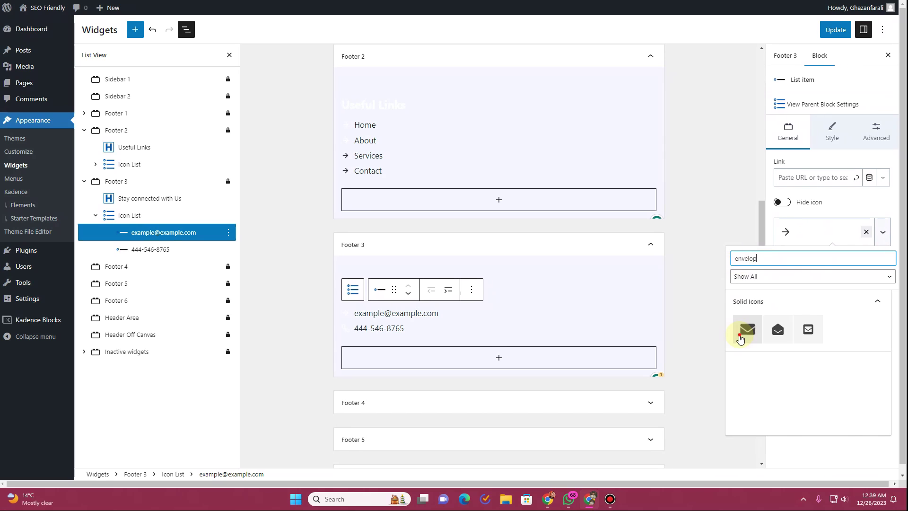
pyautogui.click(741, 335)
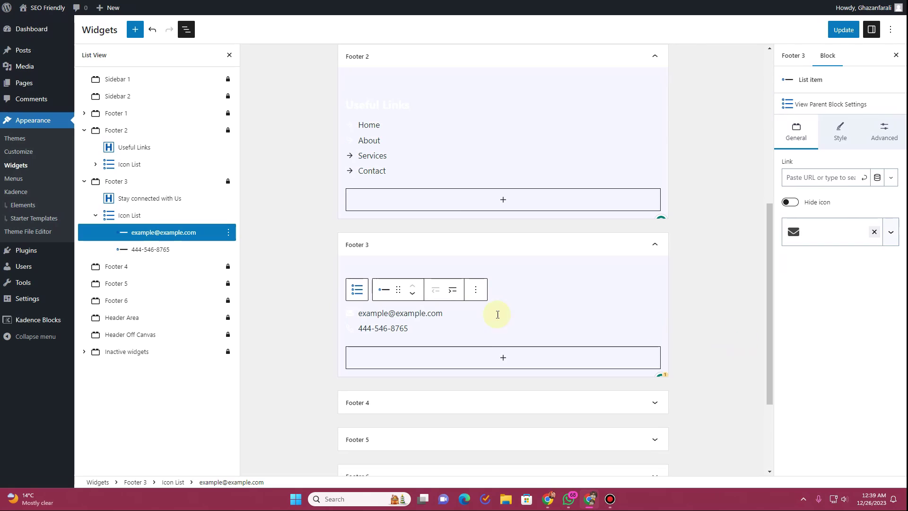
# Save the widgets and check the e-mail and phone items in the live site's footer.
pyautogui.click(843, 29)
pyautogui.hotkey('ctrl', 'Tab')
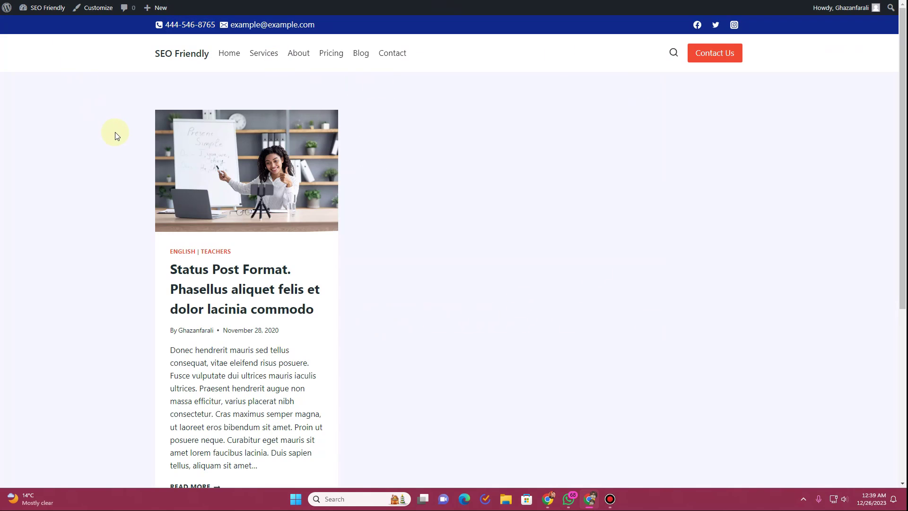
pyautogui.scroll(-5, 520, 208)
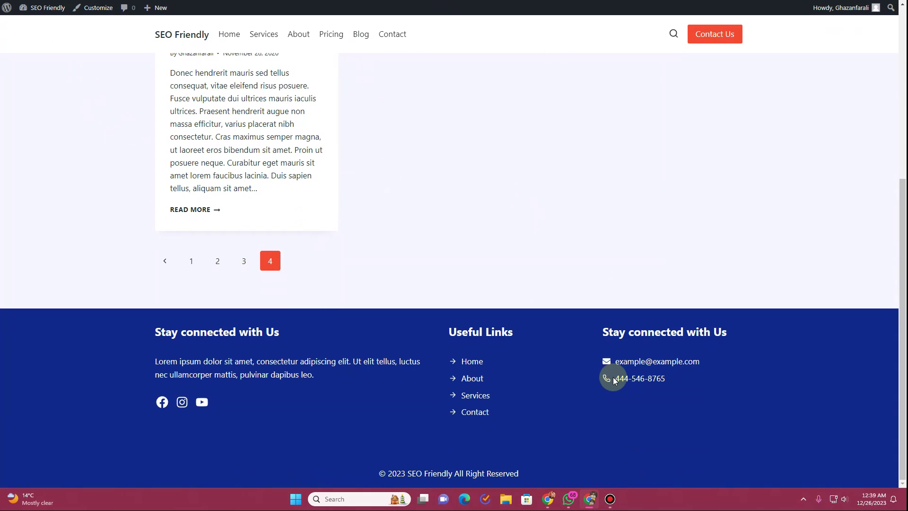
pyautogui.moveTo(616, 383); pyautogui.dragTo(661, 378)
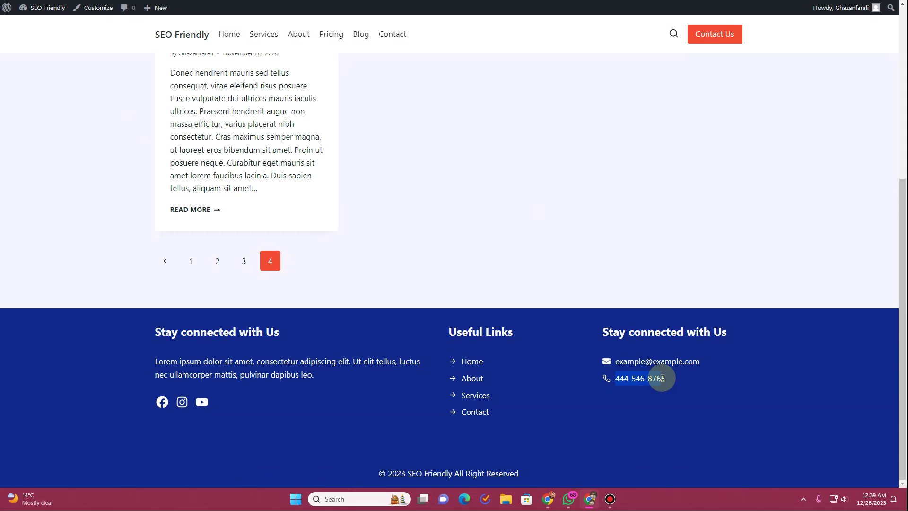
# Add a third list item reading "9am-5pm" to the Footer 3 Icon List in the widget editor.
pyautogui.hotkey('ctrl', 'Tab')
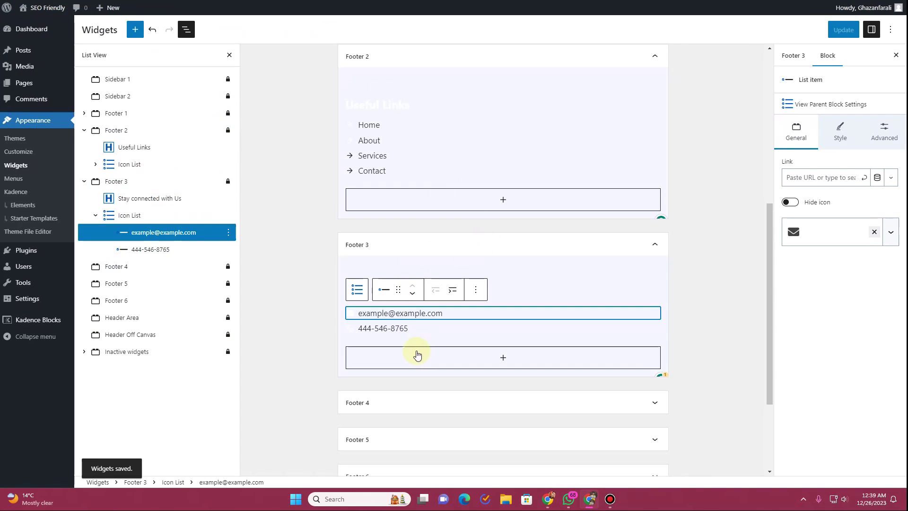
pyautogui.click(411, 330)
pyautogui.click(142, 215)
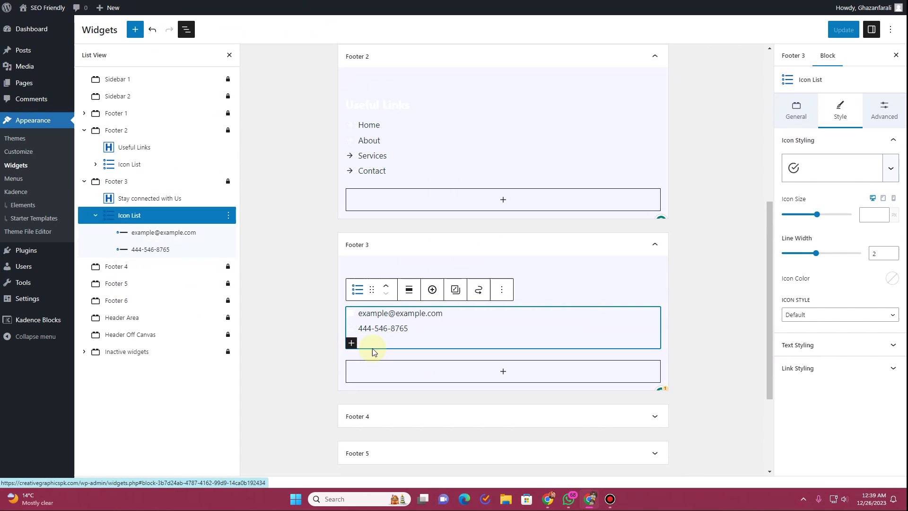
pyautogui.click(351, 344)
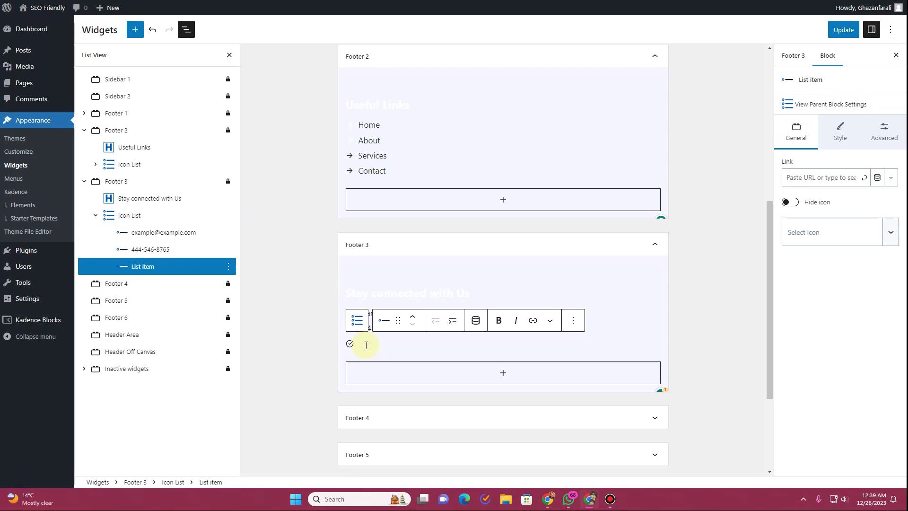
pyautogui.write('9am-5pm')
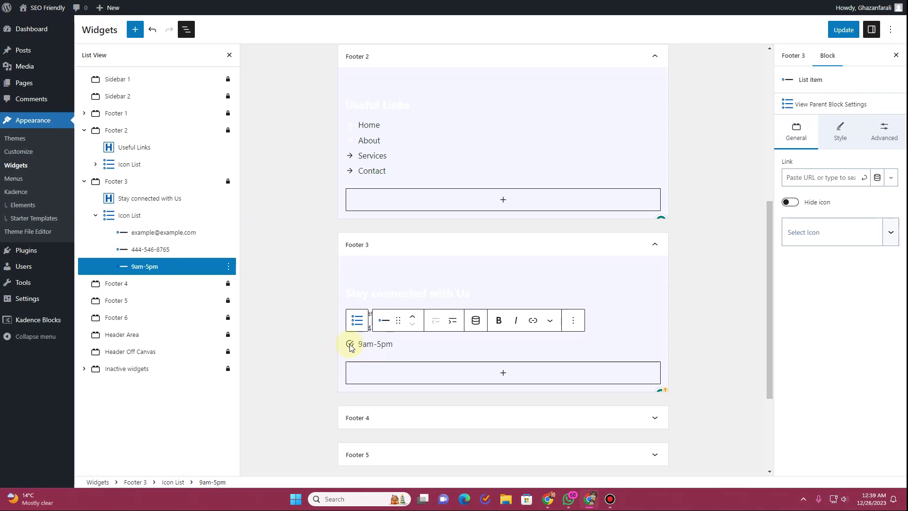
# Search the icons for "clock" and give the 9am-5pm item the line clock icon.
pyautogui.click(350, 347)
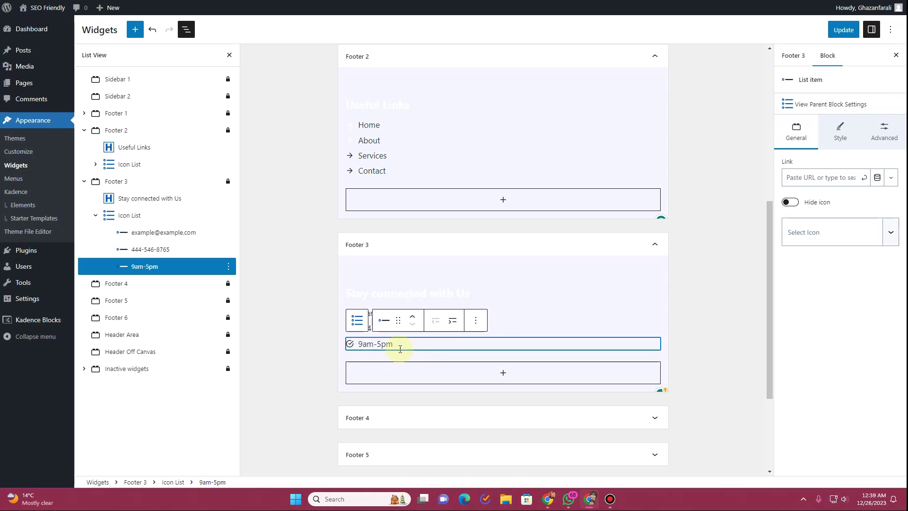
pyautogui.click(810, 229)
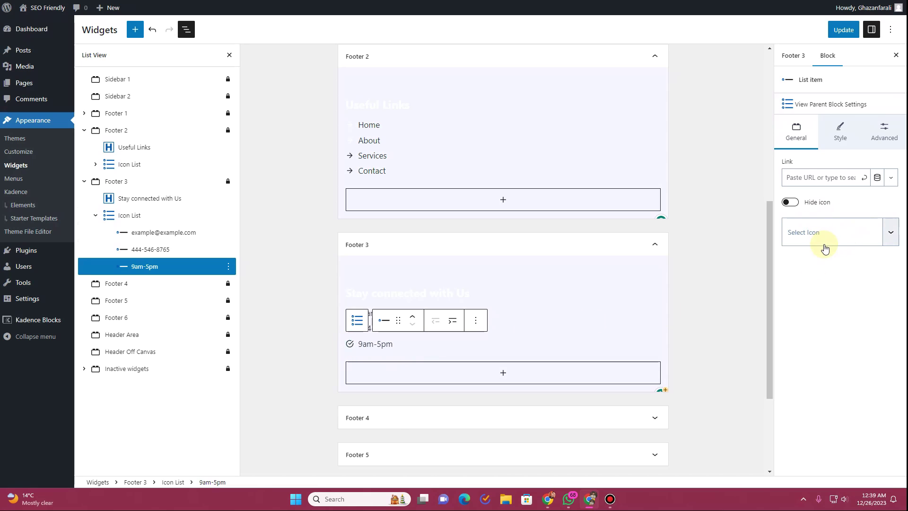
pyautogui.click(825, 247)
pyautogui.click(801, 257)
pyautogui.write('clo')
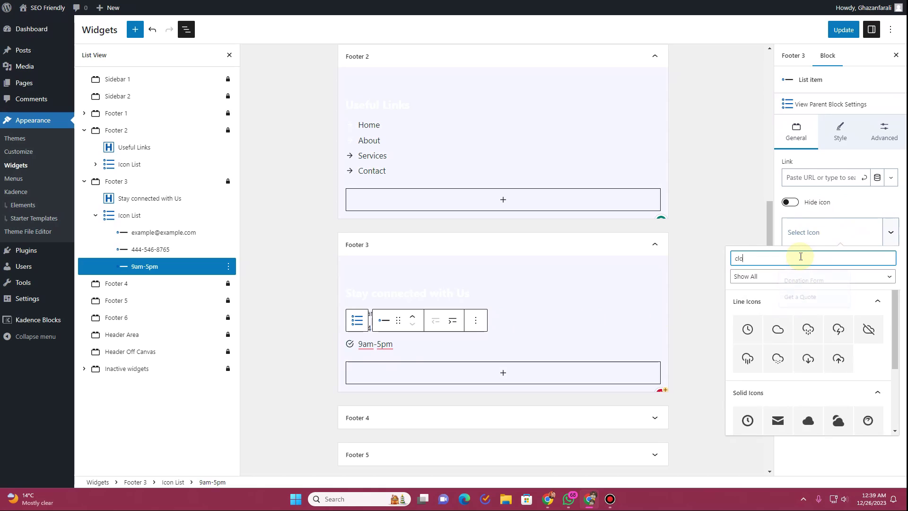
pyautogui.write('ck')
pyautogui.click(750, 330)
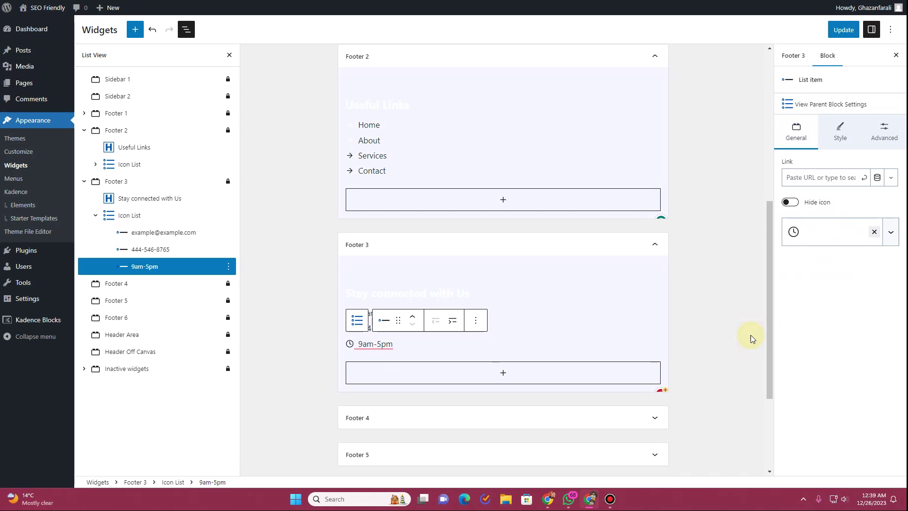
# Save the widgets and check the opening hours item in the refreshed live site's footer.
pyautogui.click(843, 30)
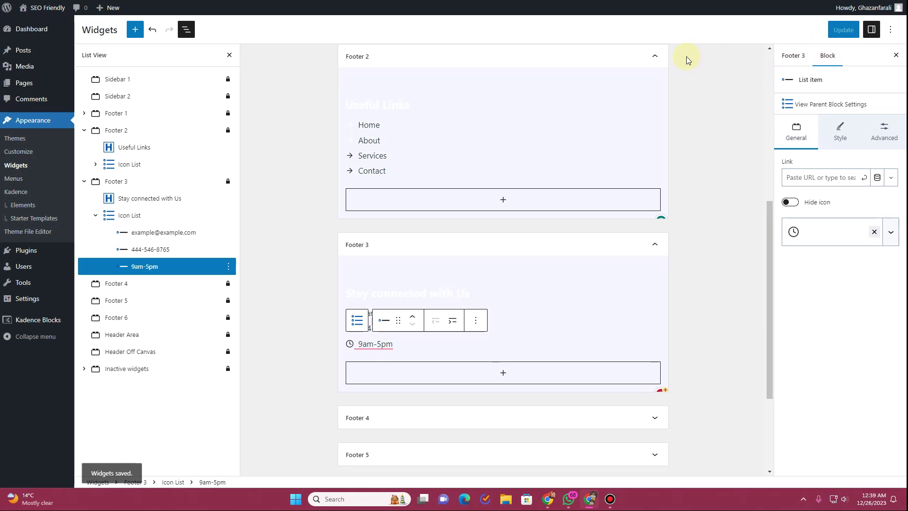
pyautogui.hotkey('ctrl', 'Tab')
pyautogui.press('F5')
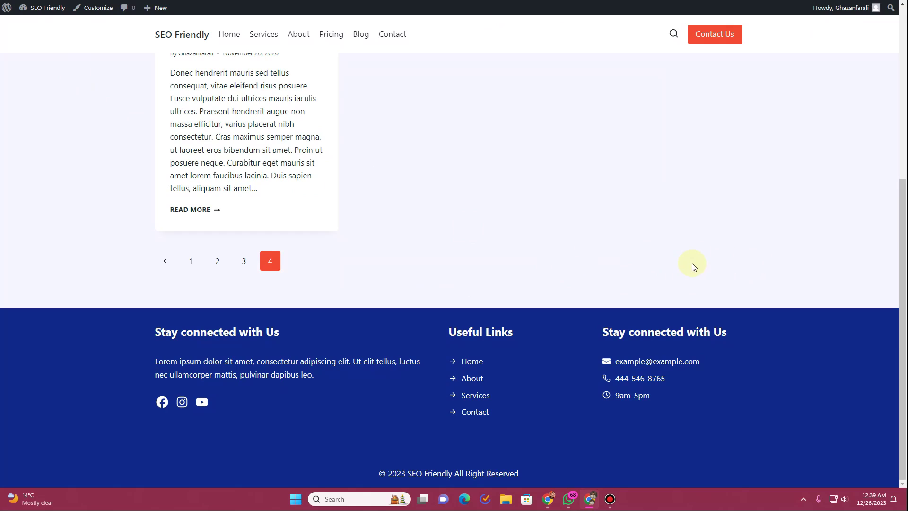
pyautogui.moveTo(612, 396); pyautogui.dragTo(673, 401)
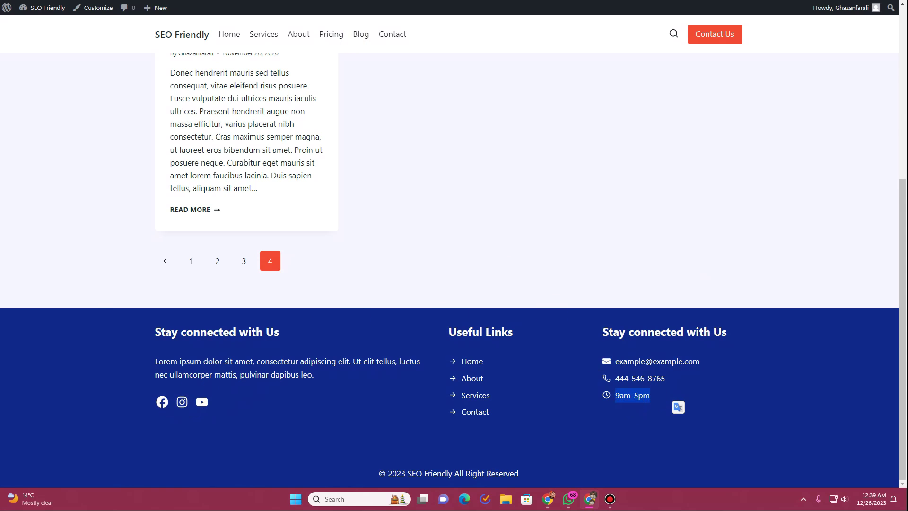
# Move the Social Icons block from Footer 1 into Footer 3, below the Icon List.
pyautogui.hotkey('ctrl', 'Tab')
pyautogui.click(84, 113)
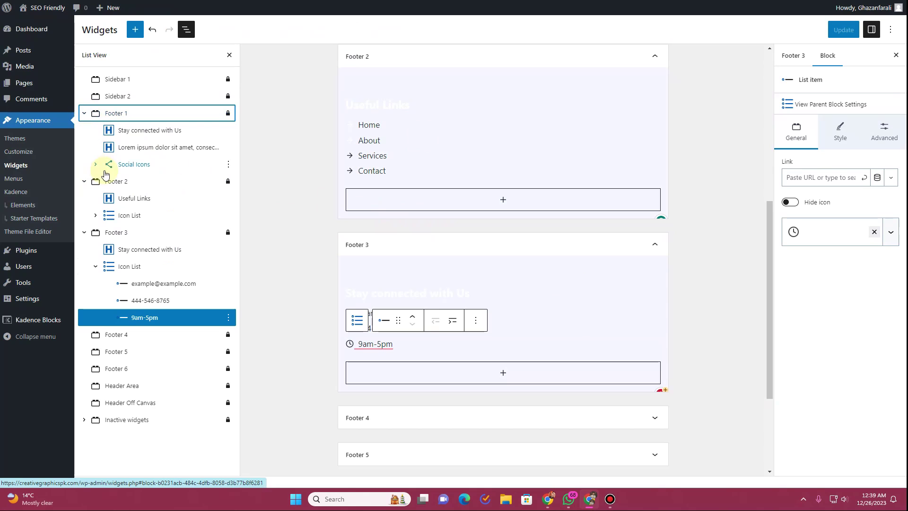
pyautogui.click(140, 168)
pyautogui.moveTo(141, 170); pyautogui.dragTo(138, 266)
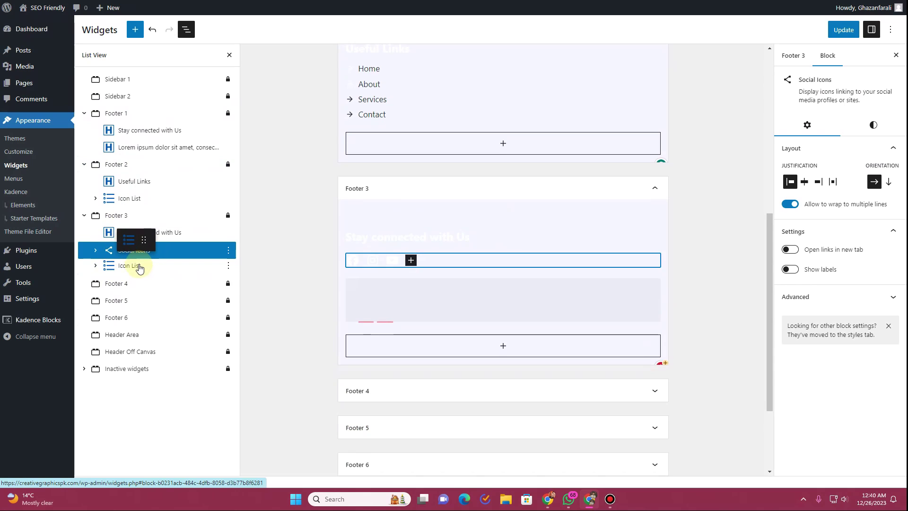
# Save the widgets and check the relocated social icons in the refreshed live site's footer.
pyautogui.click(837, 31)
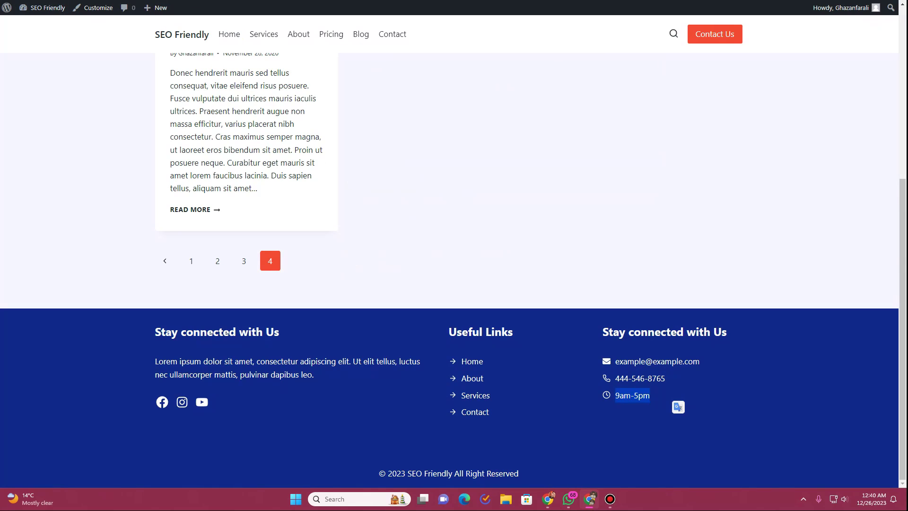
pyautogui.press('F5')
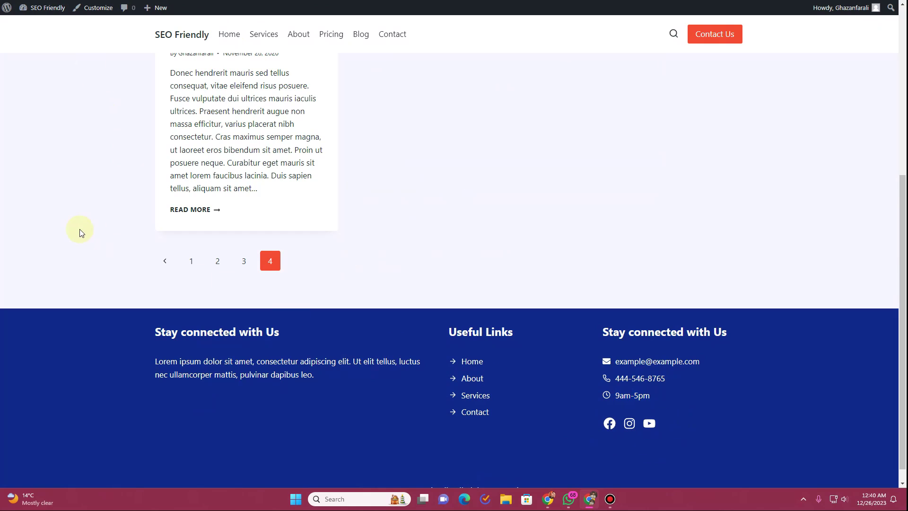
pyautogui.scroll(-1, 259, 350)
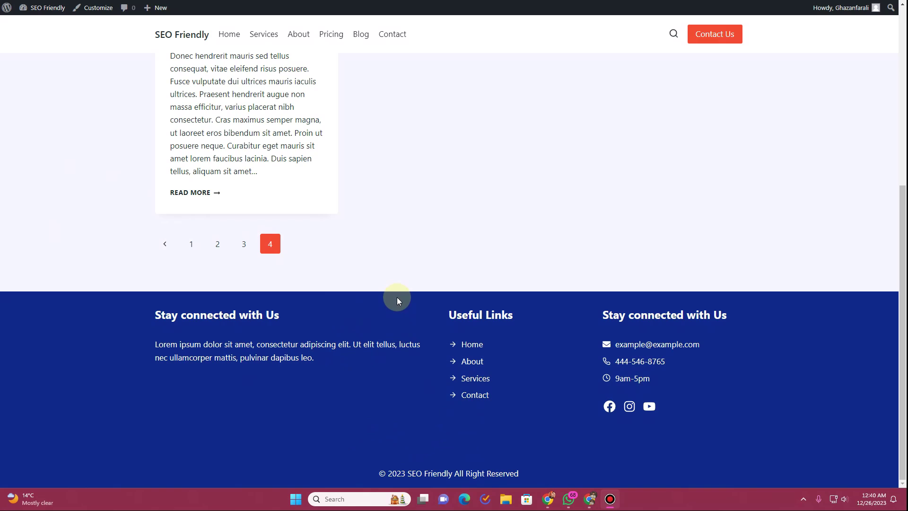
# Open the Footer builder in the Customizer and bring the whole footer preview into view.
pyautogui.click(93, 8)
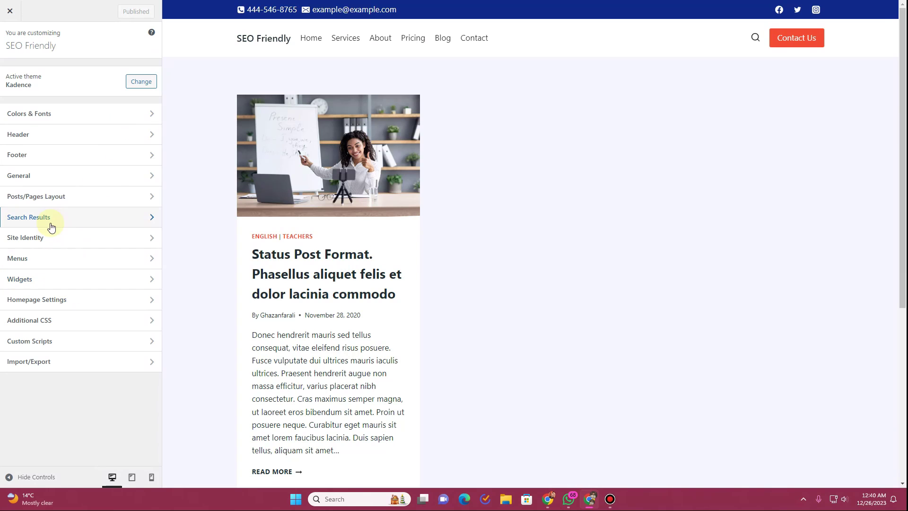
pyautogui.click(39, 162)
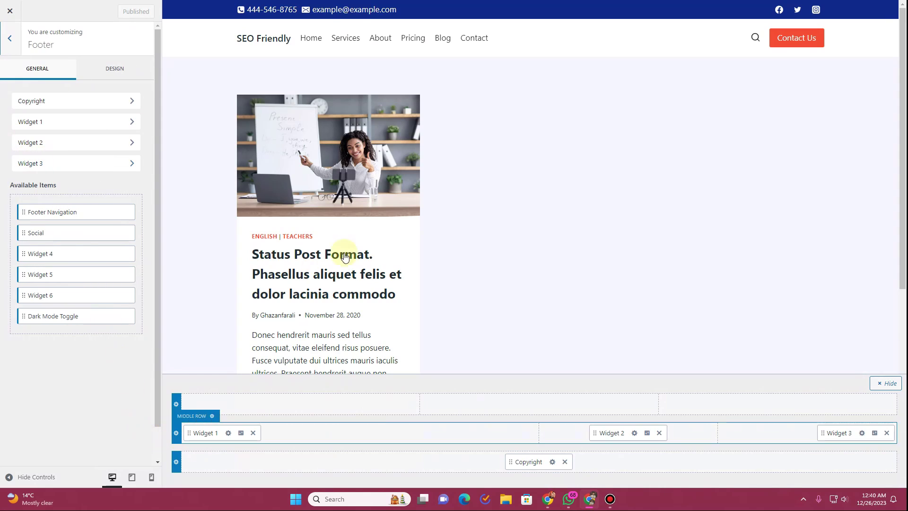
pyautogui.scroll(-6, 359, 258)
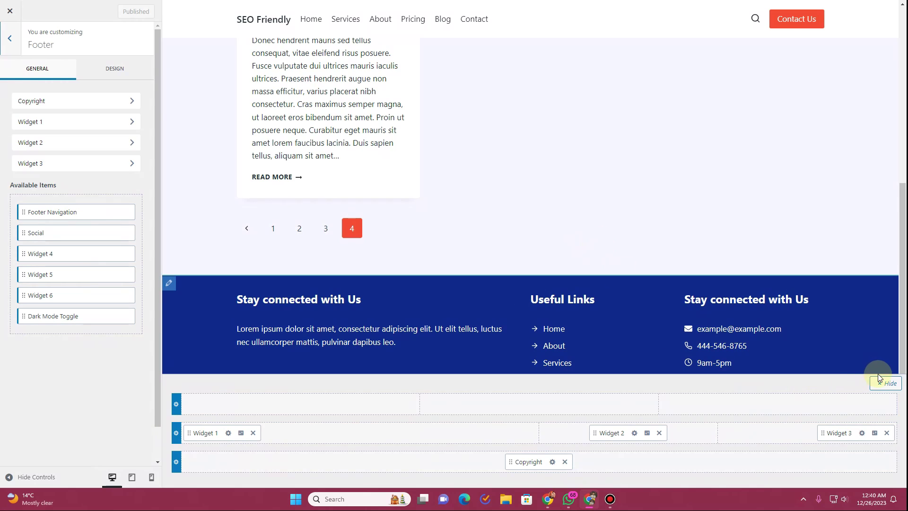
pyautogui.scroll(-2, 702, 256)
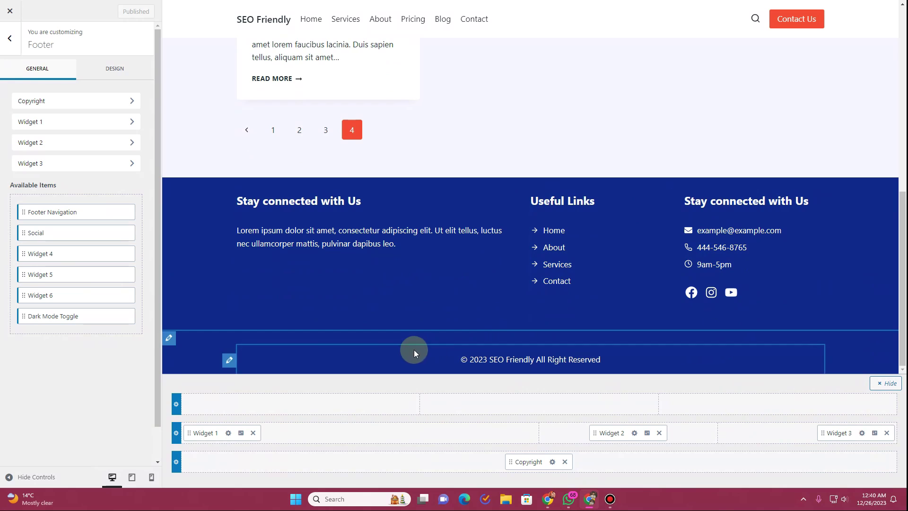
# Set the bottom footer row's column spacing to 35 px and its widget spacing to 34 px.
pyautogui.click(169, 339)
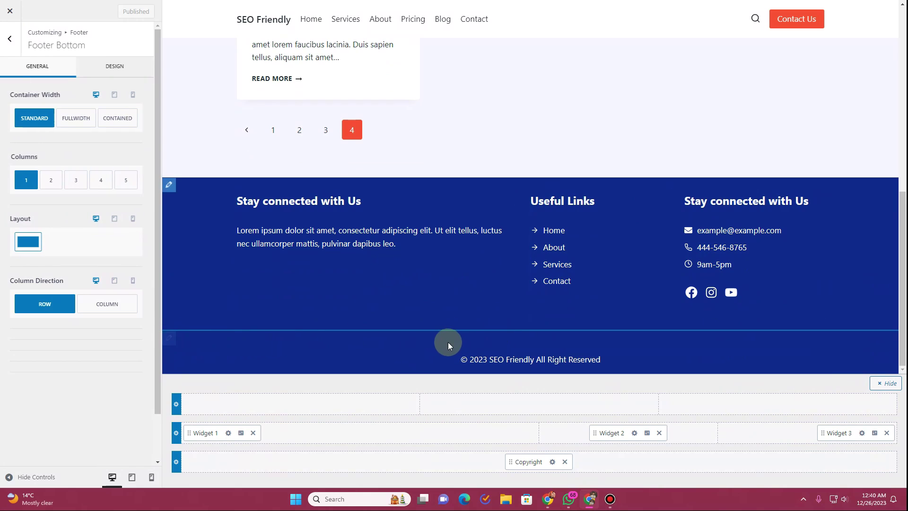
pyautogui.moveTo(50, 358); pyautogui.dragTo(24, 359)
pyautogui.moveTo(50, 409); pyautogui.dragTo(24, 410)
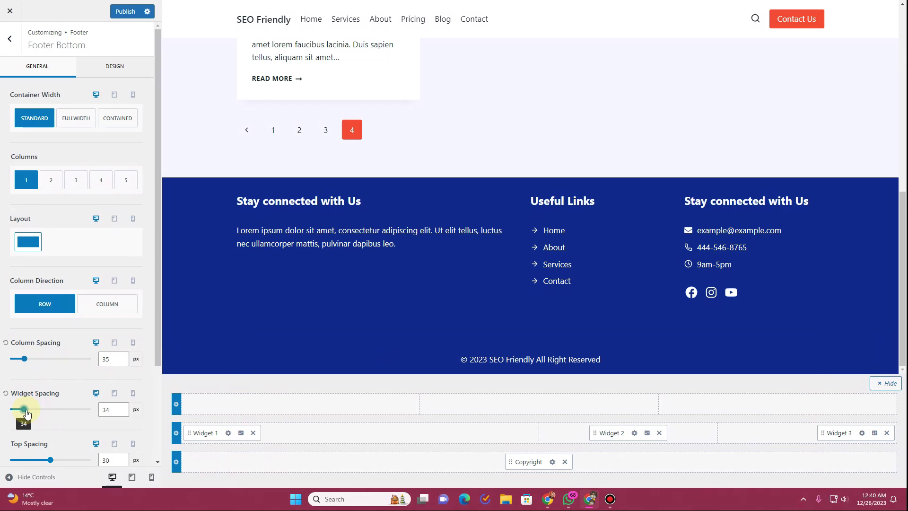
# Set the bottom footer row's top spacing to 0 px and its bottom spacing to 10 px.
pyautogui.moveTo(53, 460); pyautogui.dragTo(17, 460)
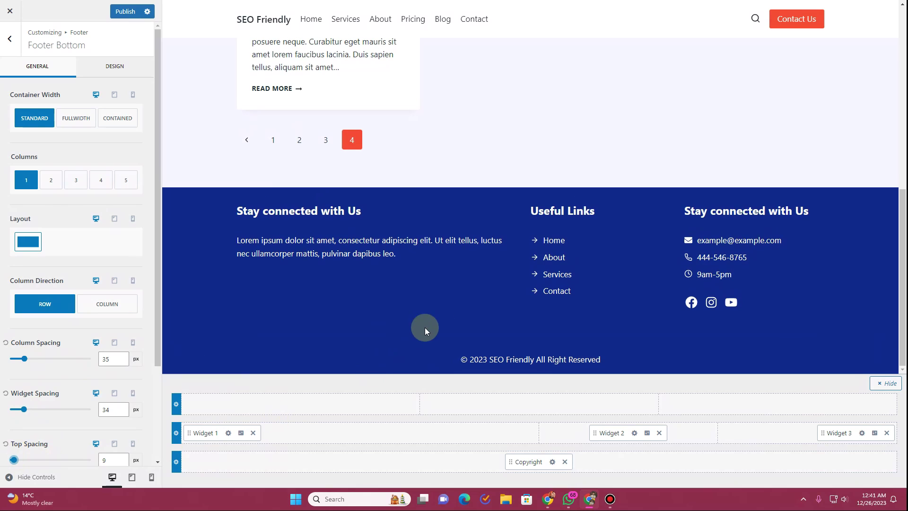
pyautogui.moveTo(13, 460); pyautogui.dragTo(7, 460)
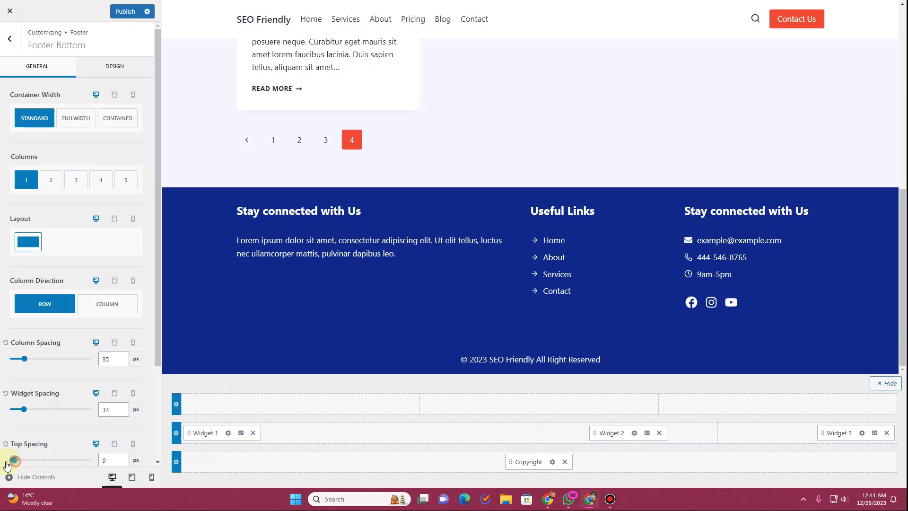
pyautogui.scroll(-3, 70, 412)
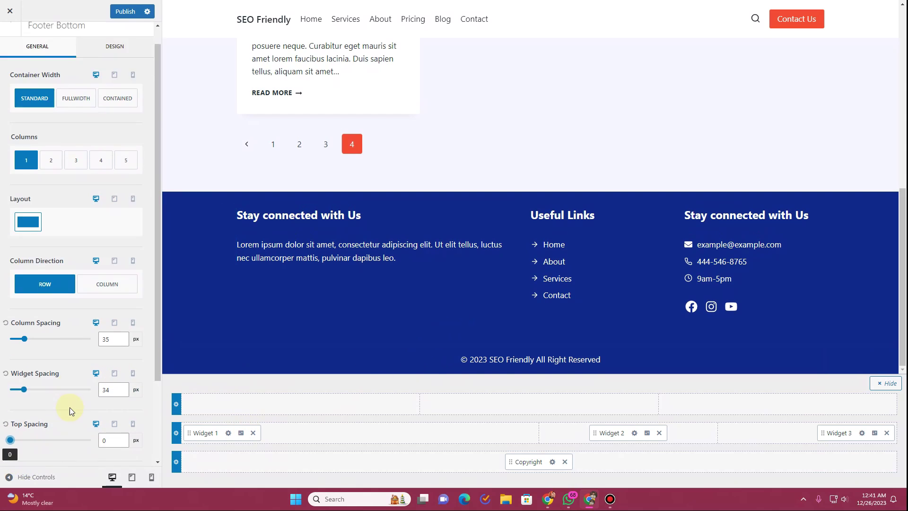
pyautogui.click(16, 393)
pyautogui.click(104, 390)
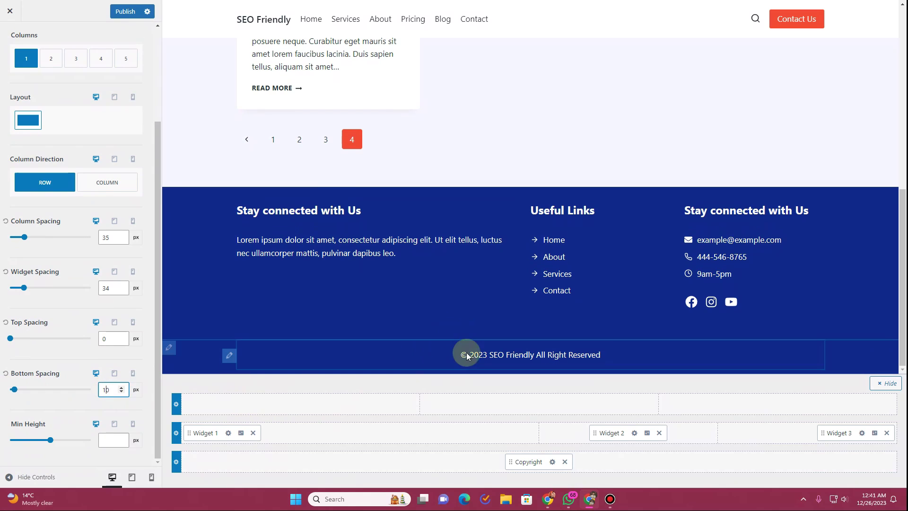
# Try the Equal Width Columns layout on the middle footer row and switch back to Left Heavy 50/25/25.
pyautogui.click(345, 223)
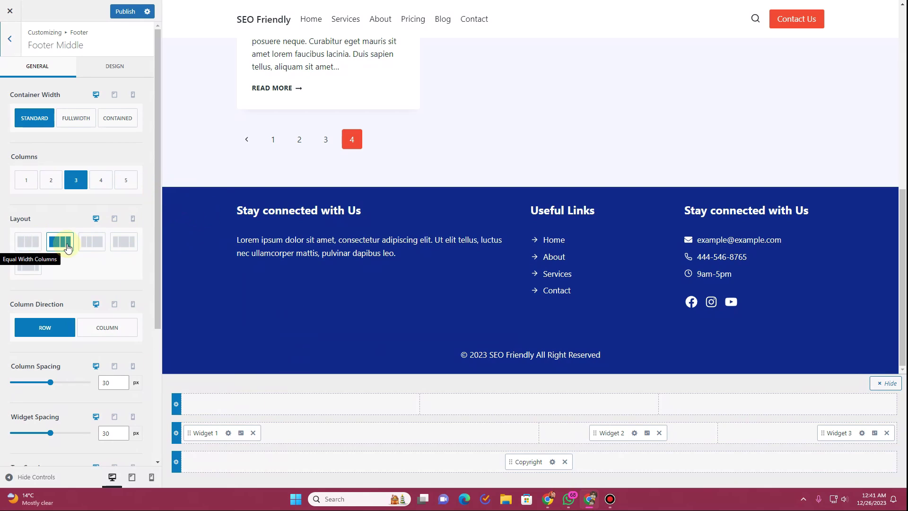
pyautogui.click(26, 243)
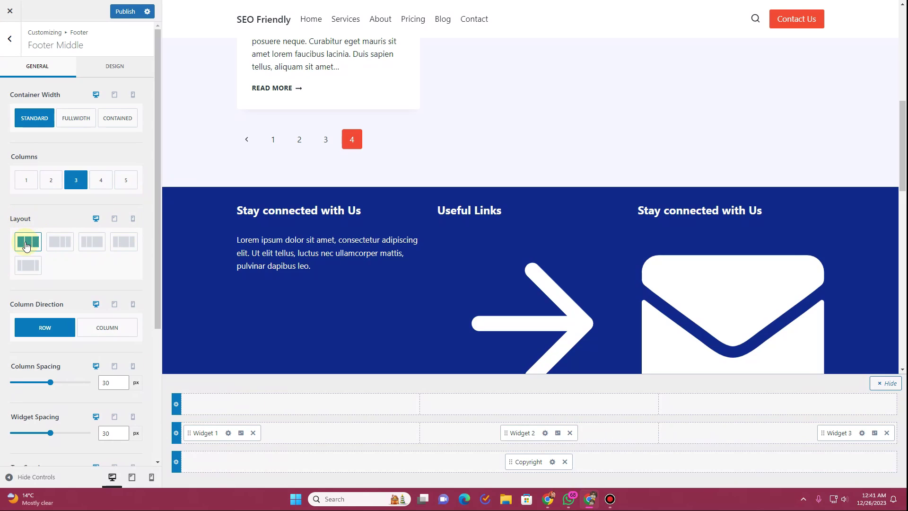
pyautogui.click(66, 249)
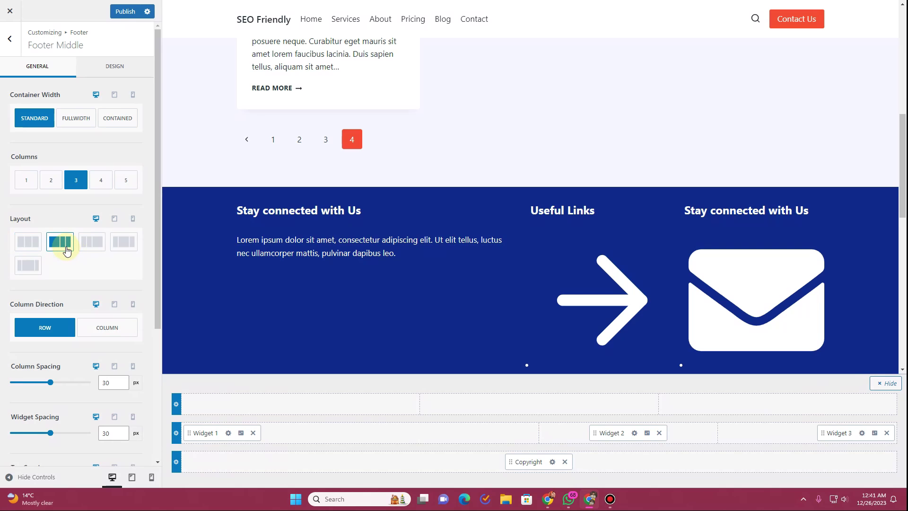
pyautogui.scroll(-5, 651, 260)
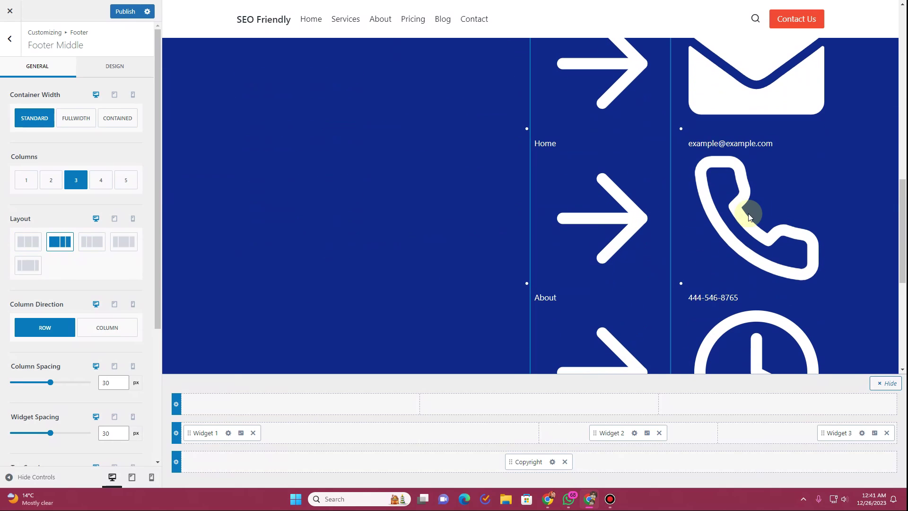
pyautogui.click(25, 250)
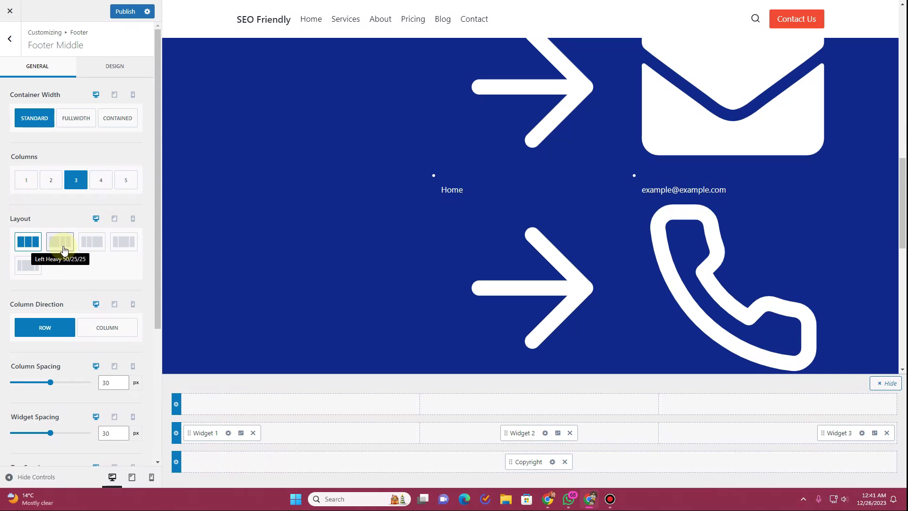
pyautogui.click(63, 248)
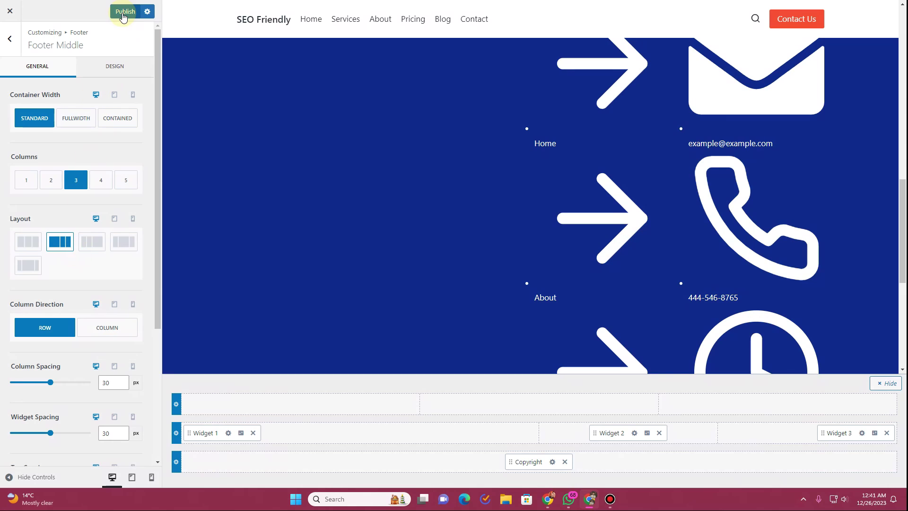
# Publish the footer layout and reload the Customizer to refresh the preview.
pyautogui.click(123, 13)
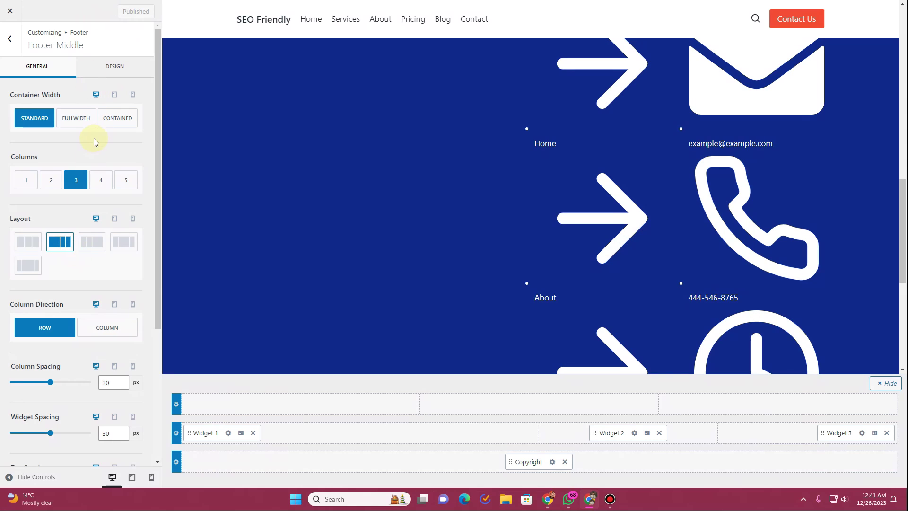
pyautogui.press('F5')
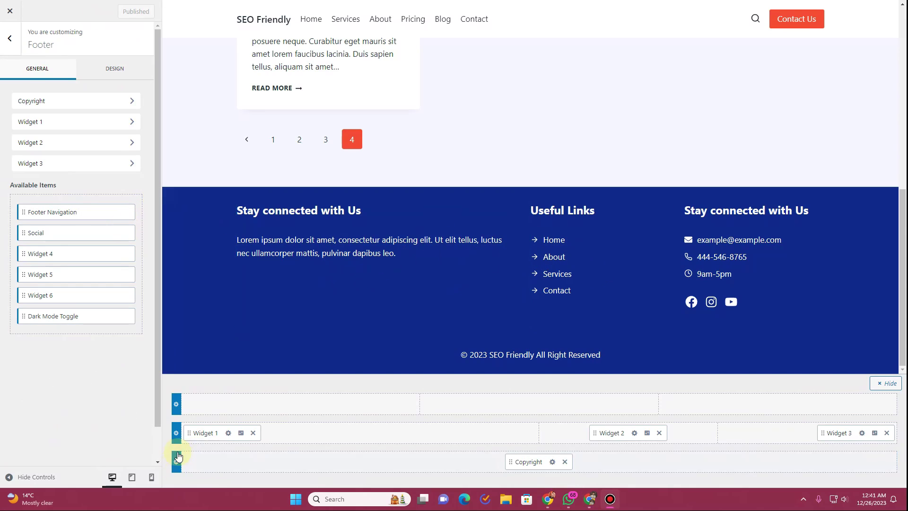
# Set the middle footer row's top spacing to 60 px and its bottom spacing to 20 px.
pyautogui.click(175, 433)
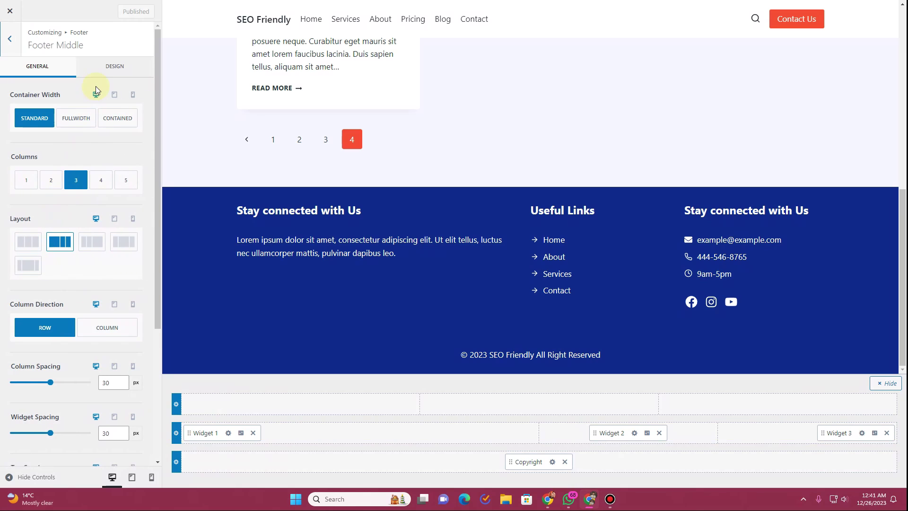
pyautogui.scroll(-2, 62, 350)
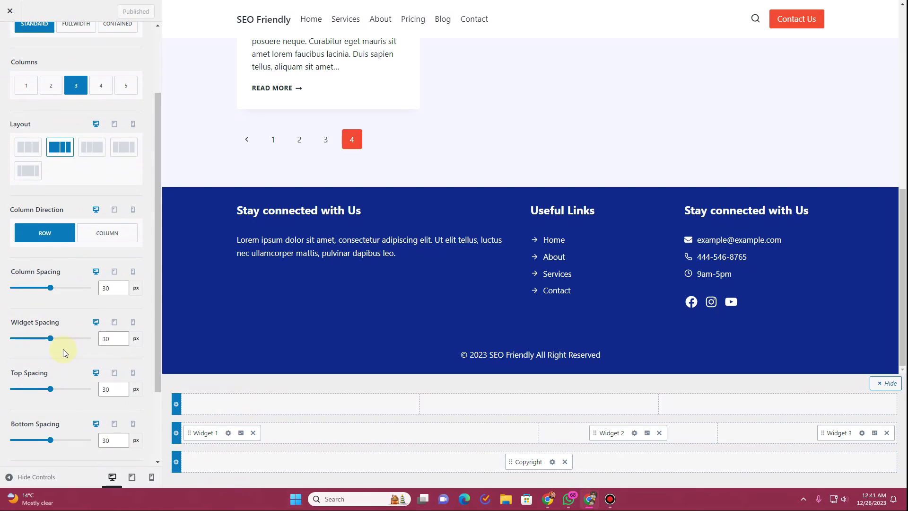
pyautogui.scroll(-2, 63, 349)
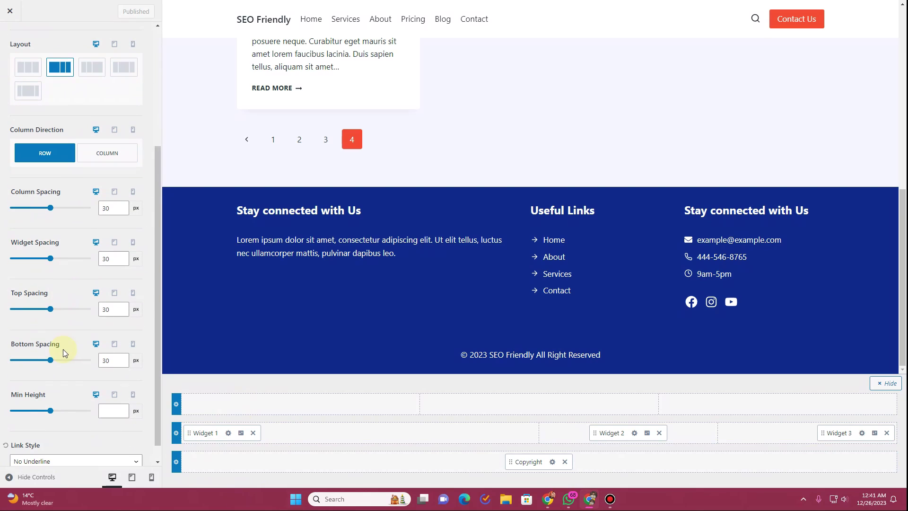
pyautogui.click(107, 295)
pyautogui.moveTo(106, 296); pyautogui.dragTo(102, 297)
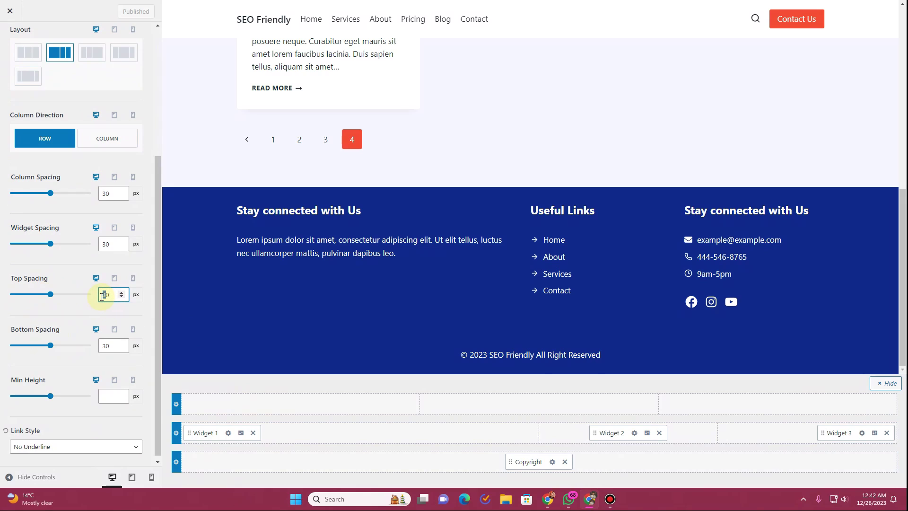
pyautogui.write('6')
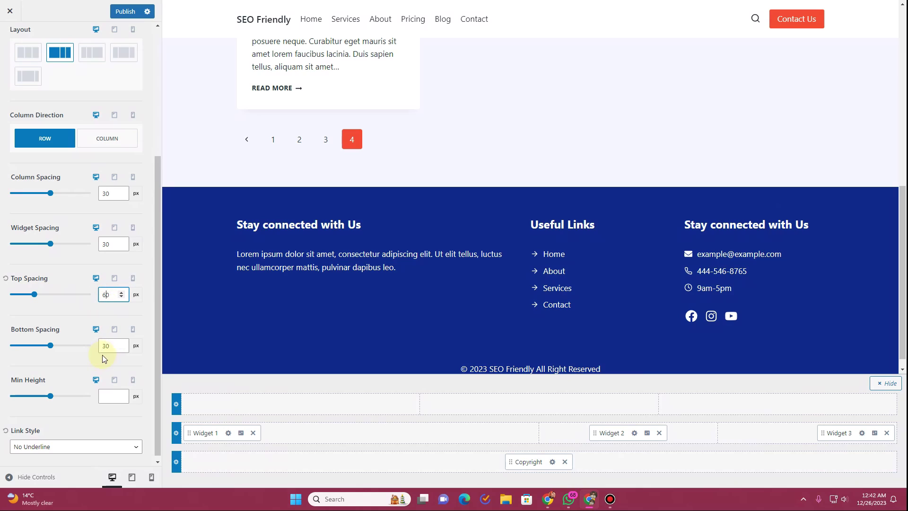
pyautogui.click(106, 347)
pyautogui.moveTo(106, 347); pyautogui.dragTo(103, 346)
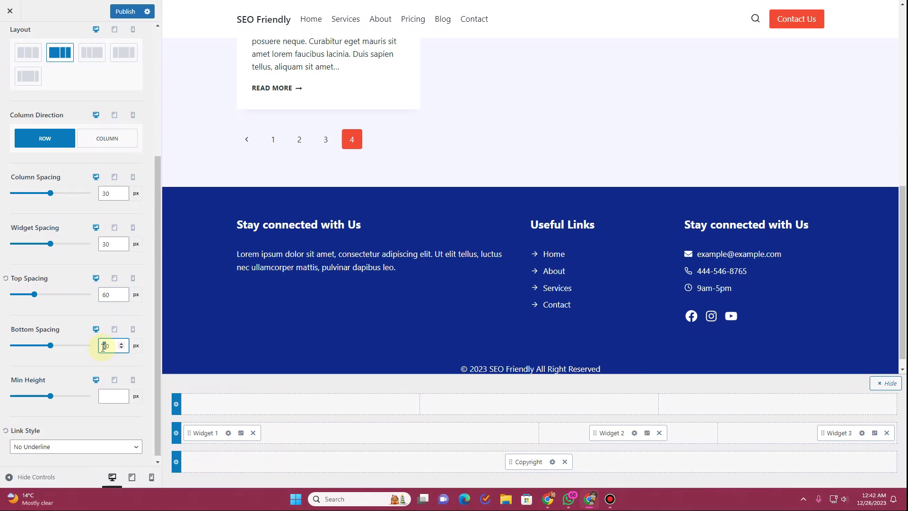
pyautogui.write('1')
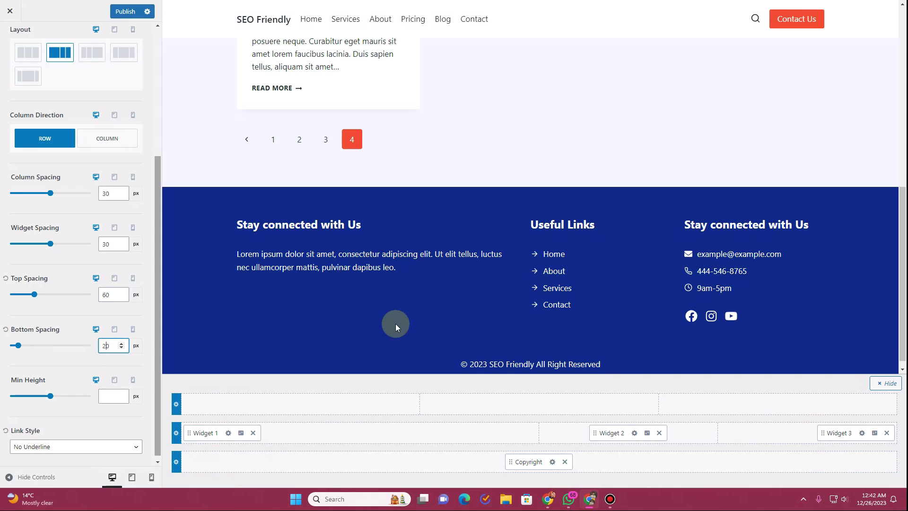
# Publish the spacing changes and check the footer at the end of the live site page.
pyautogui.click(134, 18)
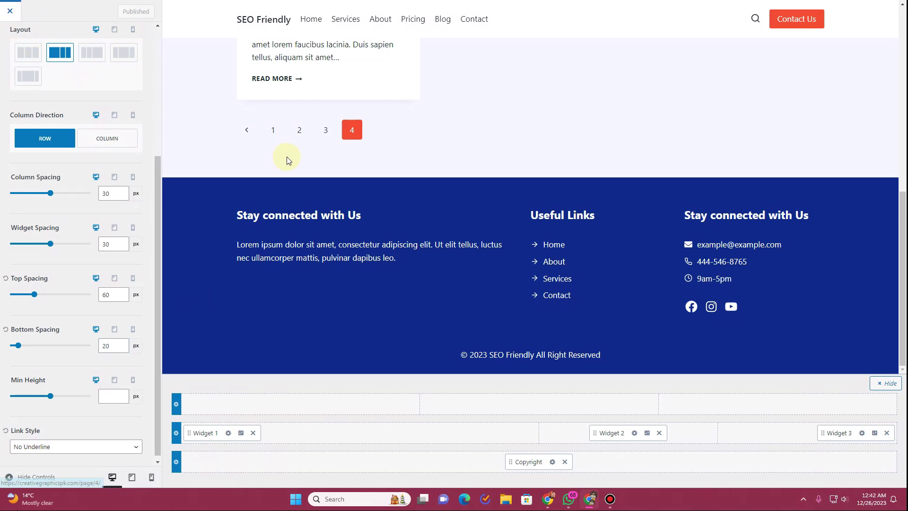
pyautogui.scroll(-7, 501, 251)
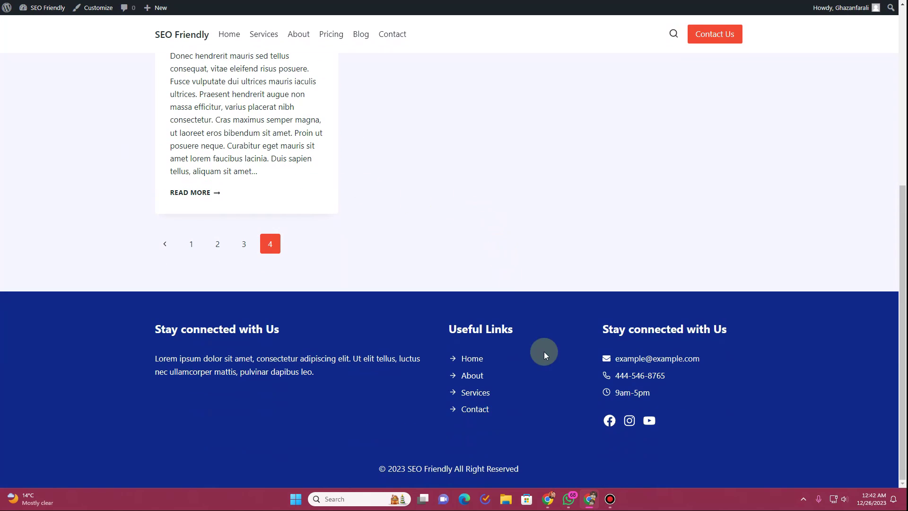